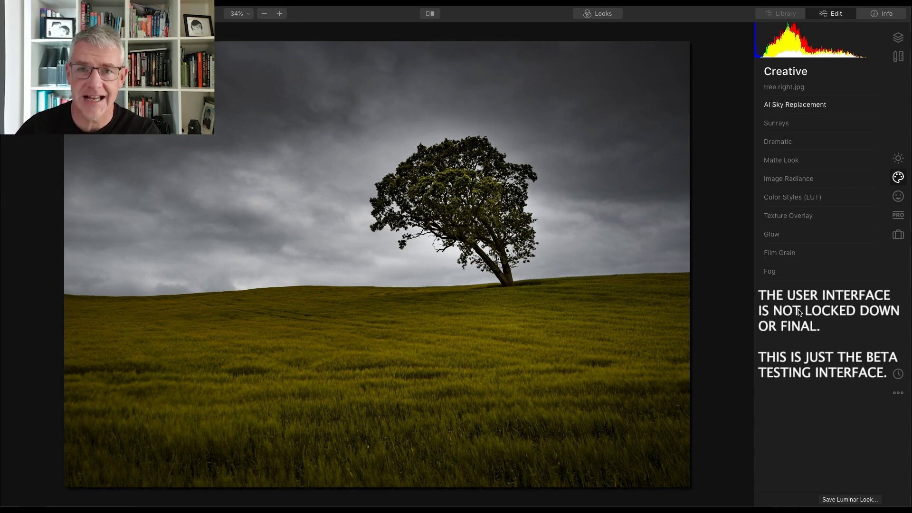
# Expand AI Sky Replacement and list the preset skies: Blue Sky, Dramatic Sky and Sunset.
pyautogui.click(802, 106)
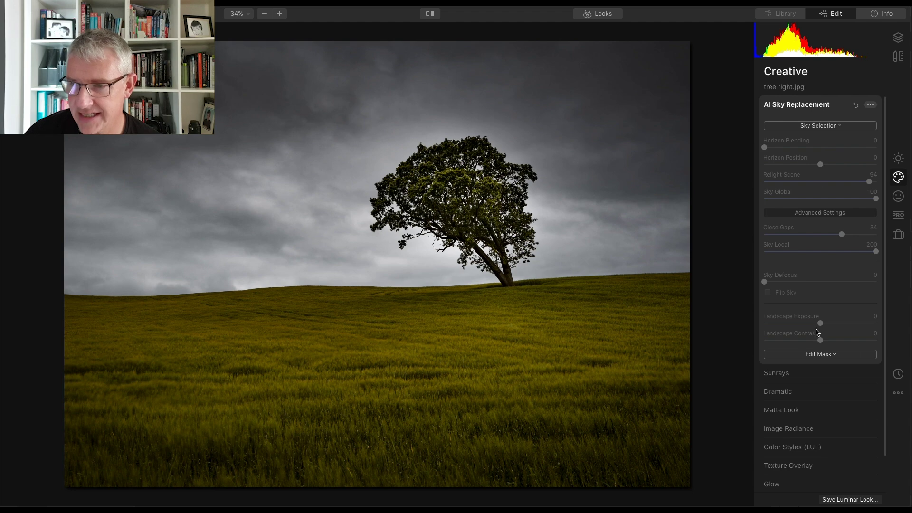
pyautogui.click(820, 126)
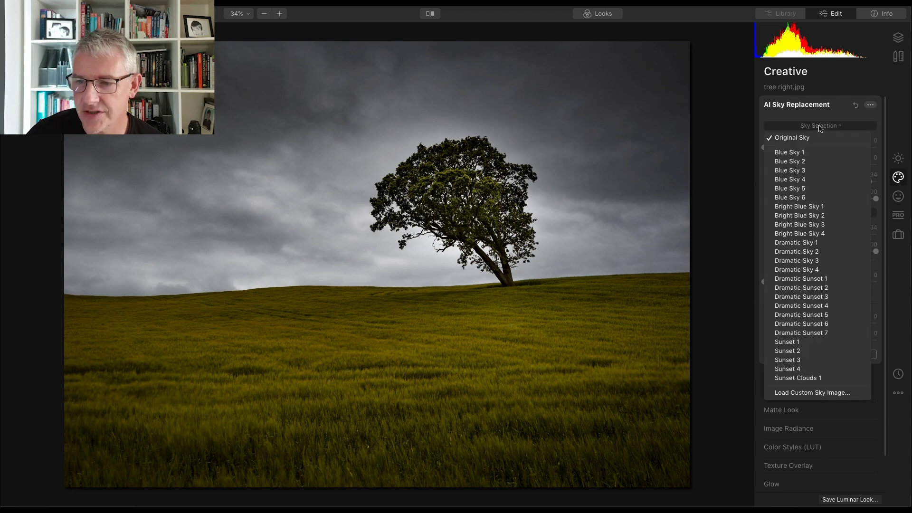
# Load gmc_sunset_moody.jpg from the Skies folder as the tree photo's custom sky.
pyautogui.click(813, 393)
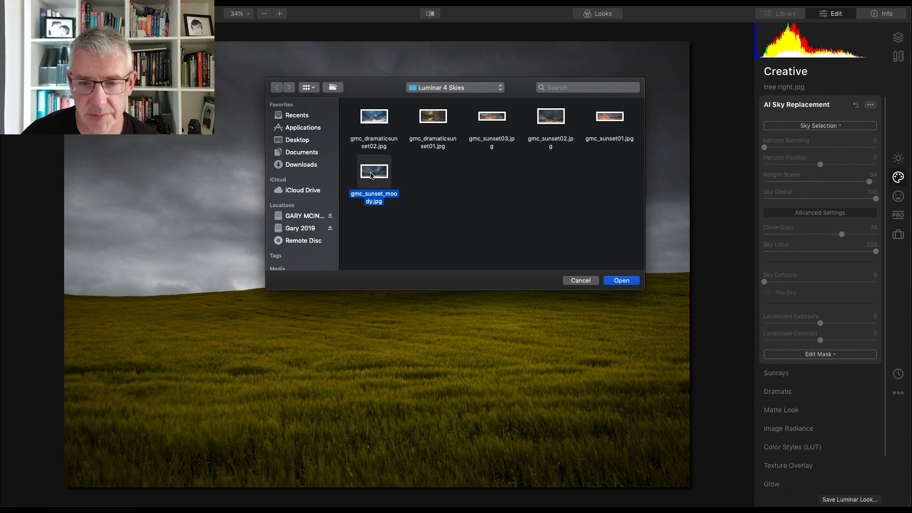
pyautogui.click(624, 282)
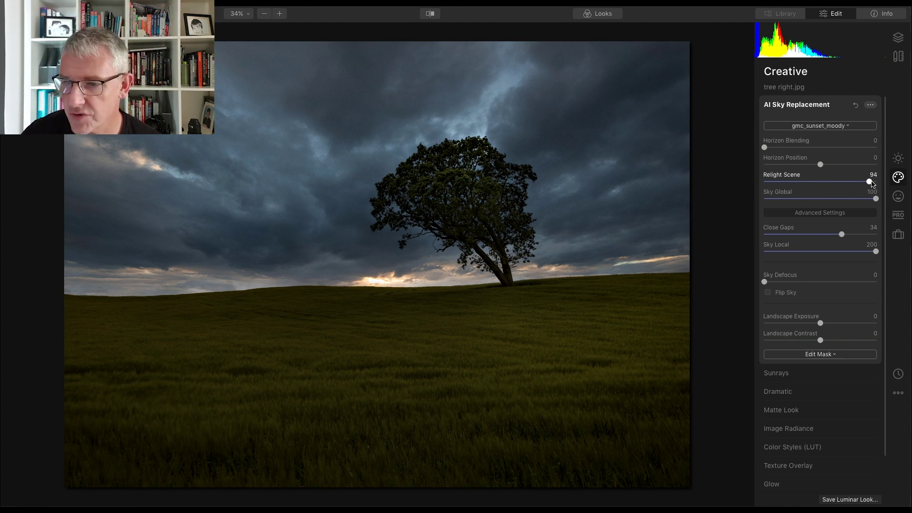
# Zero the Relight Scene, Sky Global, Close Gaps and Sky Local sliders.
pyautogui.moveTo(870, 184); pyautogui.dragTo(761, 183)
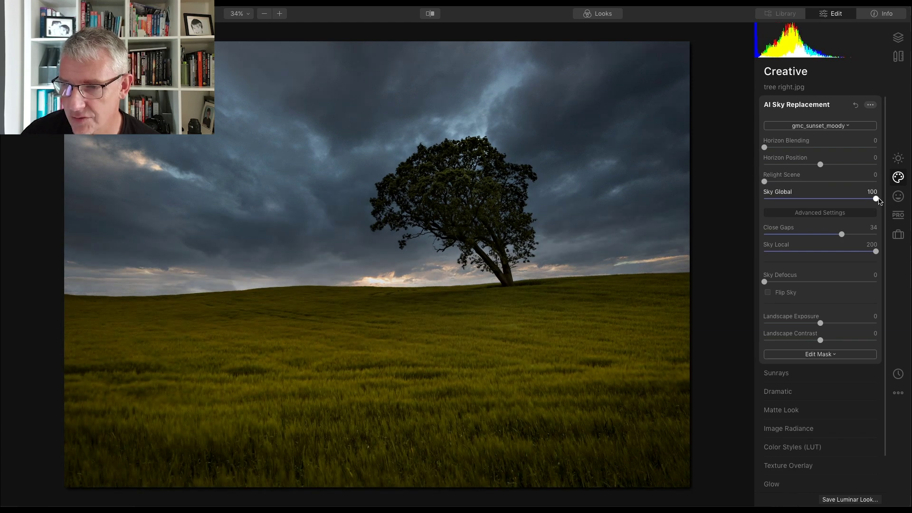
pyautogui.moveTo(870, 199); pyautogui.dragTo(747, 198)
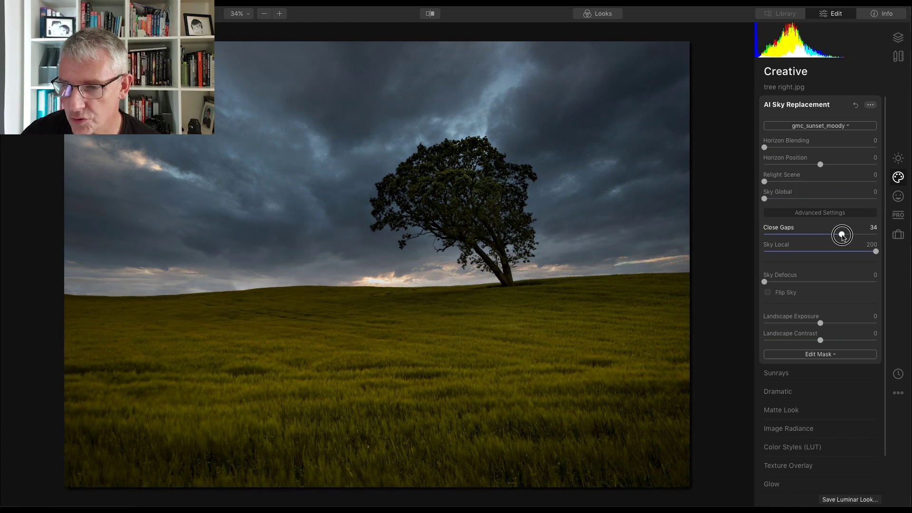
pyautogui.moveTo(841, 234); pyautogui.dragTo(758, 243)
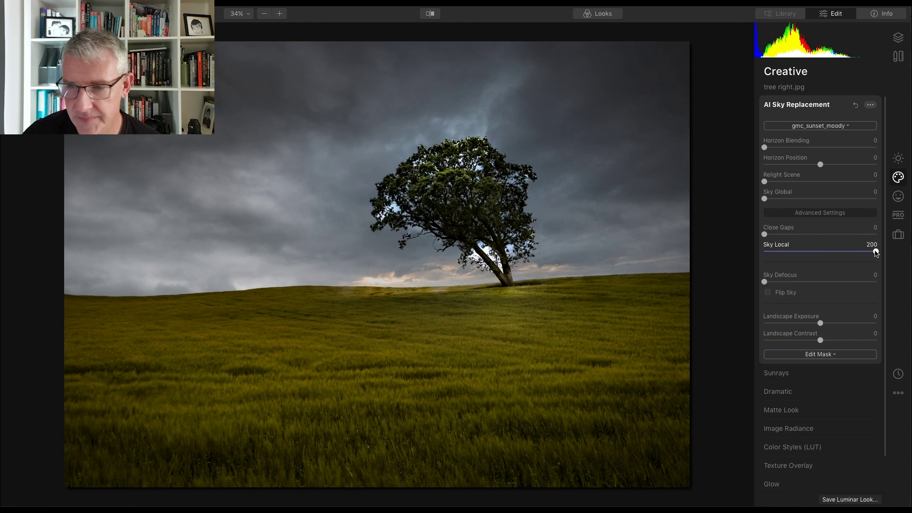
pyautogui.moveTo(876, 252); pyautogui.dragTo(759, 249)
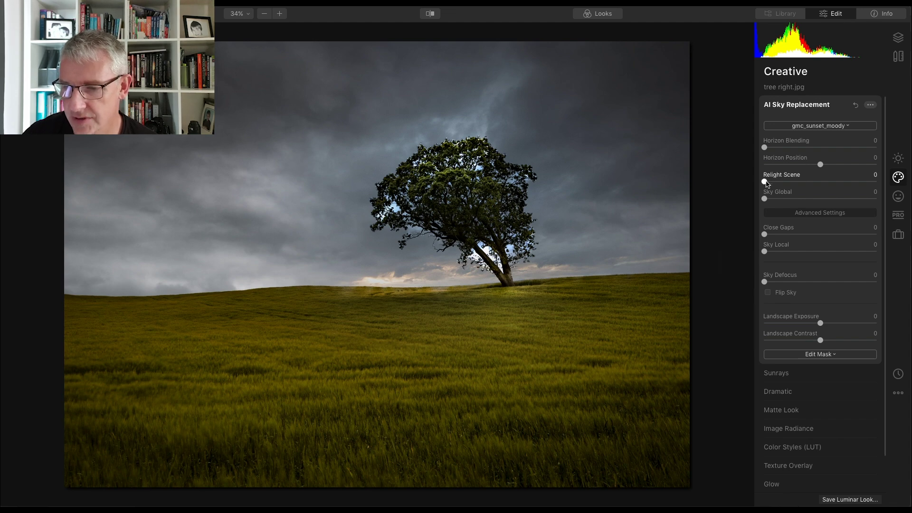
# Raise Relight Scene to 75, Sky Global to 93, Close Gaps to 34 and Sky Local to 200.
pyautogui.moveTo(766, 183); pyautogui.dragTo(854, 186)
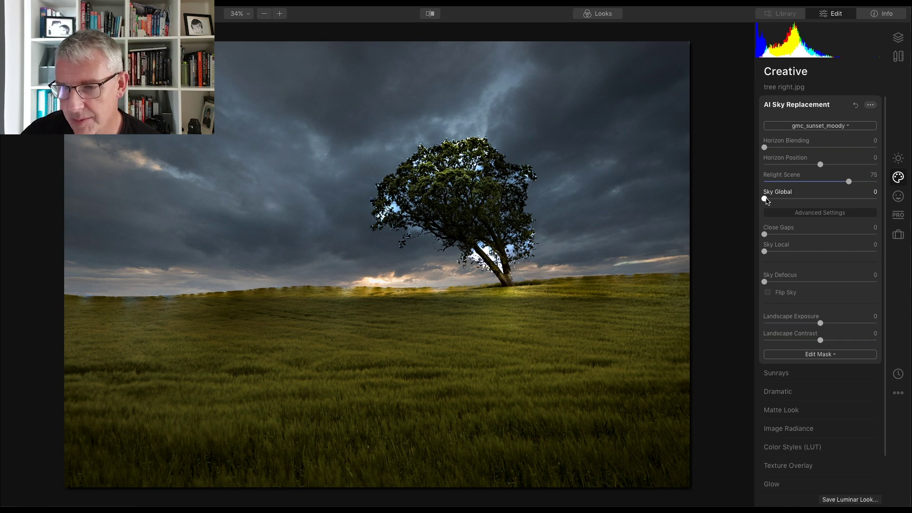
pyautogui.moveTo(766, 200); pyautogui.dragTo(876, 204)
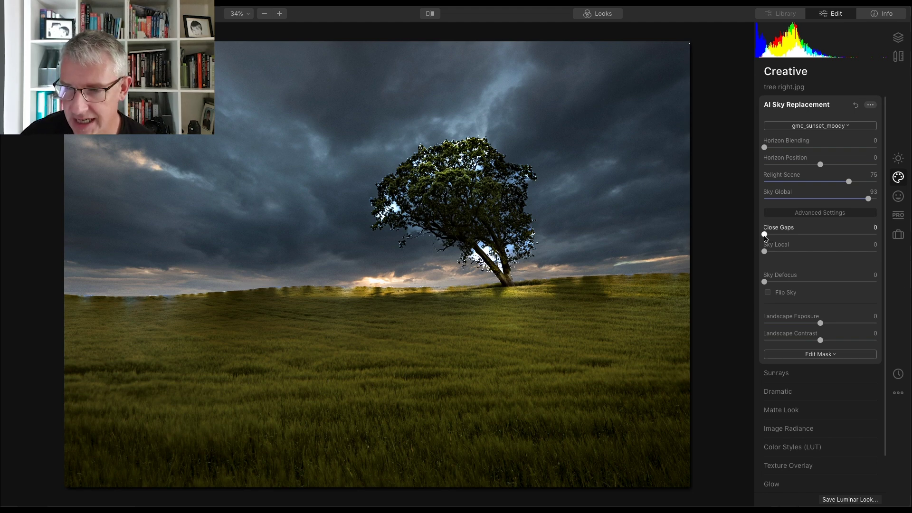
pyautogui.moveTo(765, 236); pyautogui.dragTo(844, 241)
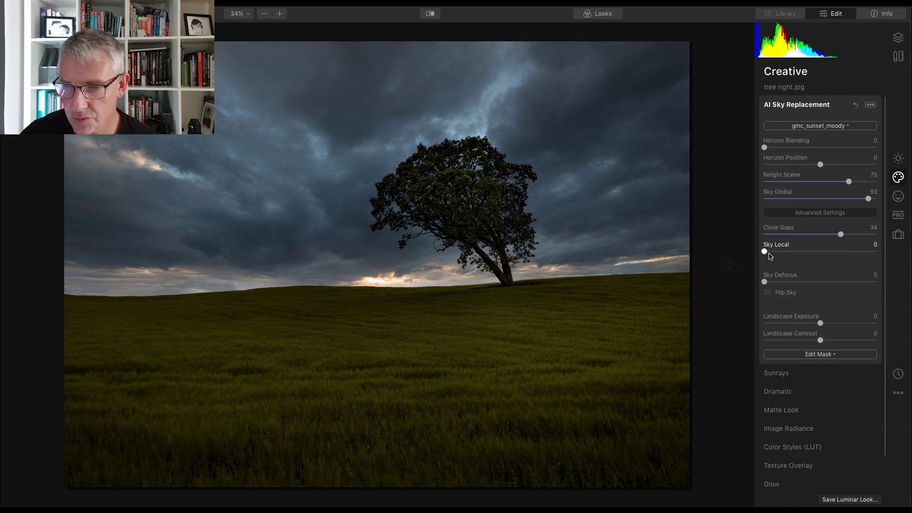
pyautogui.moveTo(766, 254); pyautogui.dragTo(836, 256)
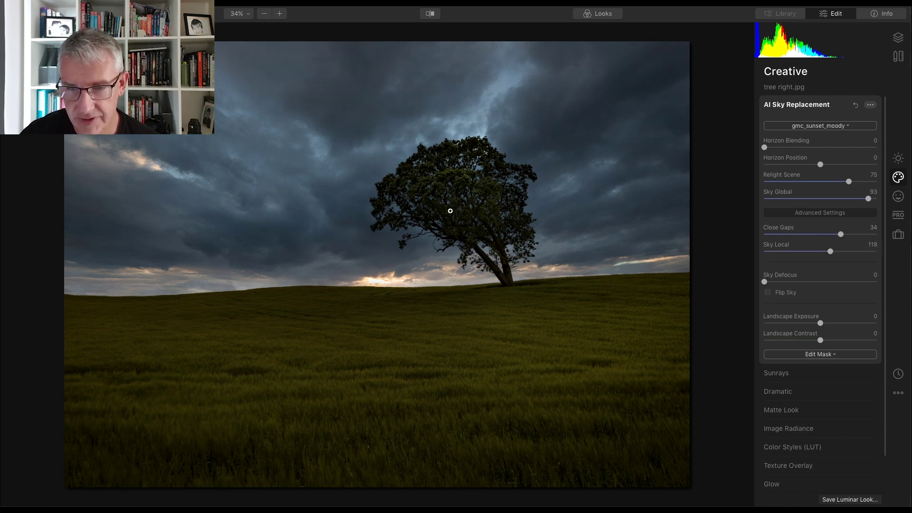
pyautogui.moveTo(832, 252); pyautogui.dragTo(883, 255)
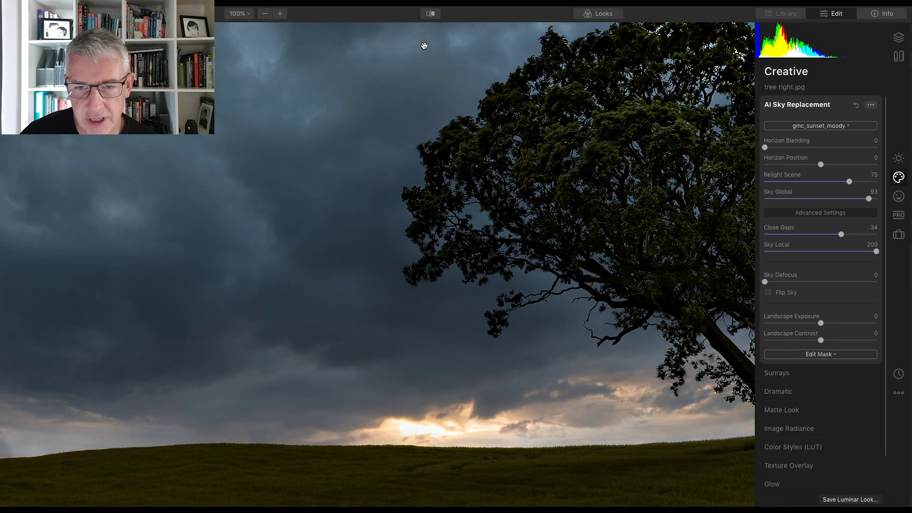
# Compare the edited tree sky against the original twice, then zoom out to the full photo.
pyautogui.click(430, 14)
pyautogui.click(430, 14)
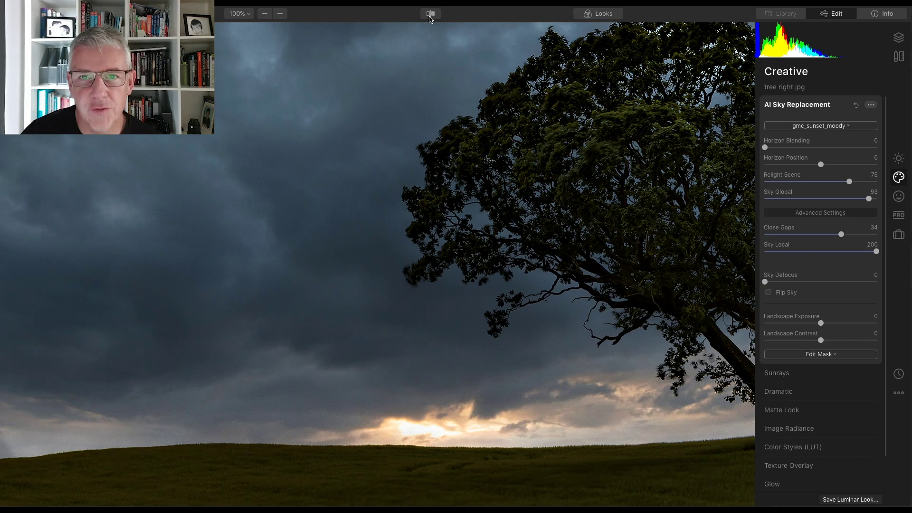
pyautogui.click(430, 15)
pyautogui.click(429, 14)
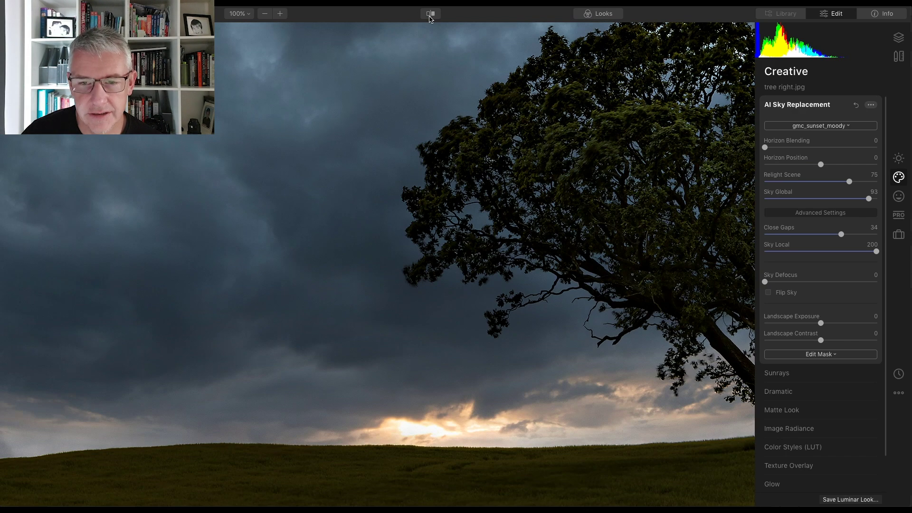
pyautogui.click(424, 245)
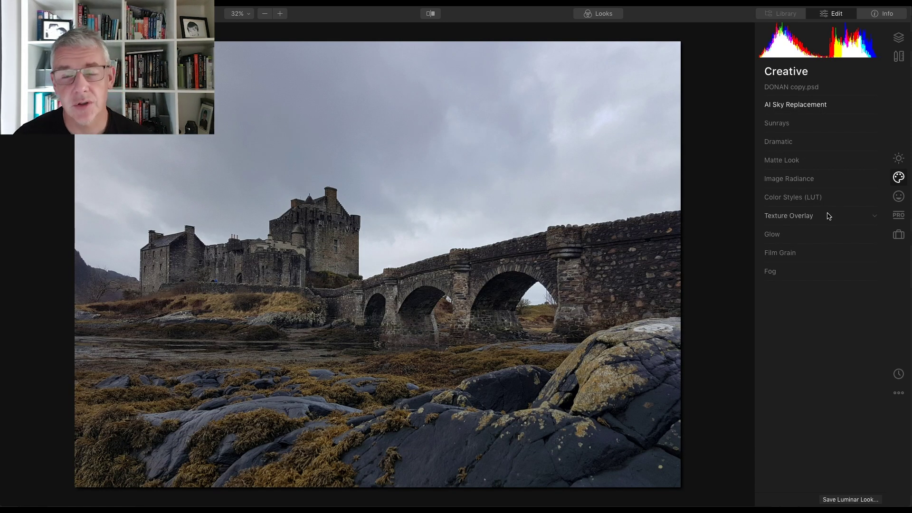
# Apply the Dramatic Sky 2 preset to the castle photo via AI Sky Replacement.
pyautogui.click(790, 105)
pyautogui.click(815, 127)
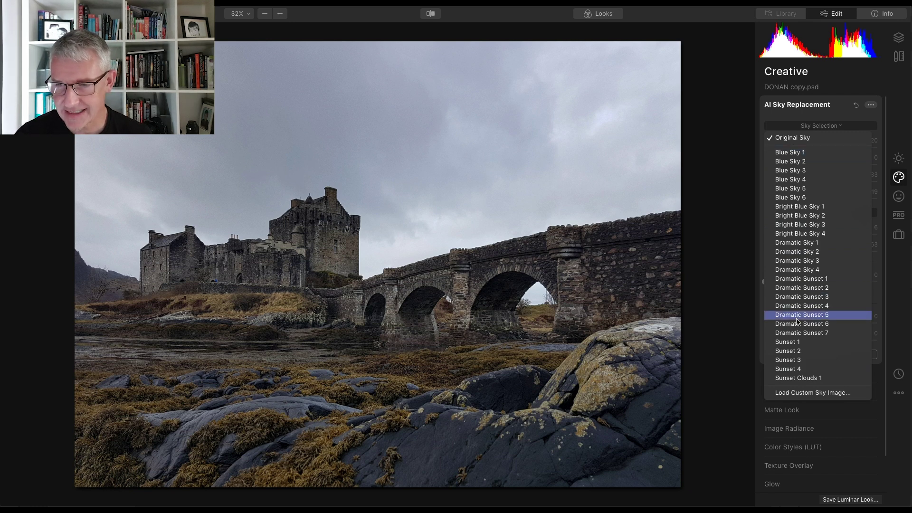
pyautogui.click(802, 252)
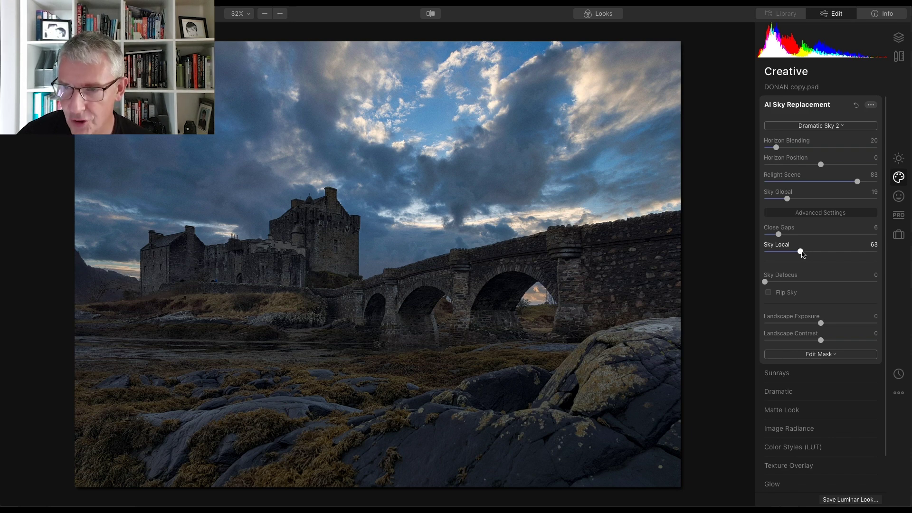
# Load the custom gmc_sunset02.jpg image as the castle's sky.
pyautogui.click(840, 126)
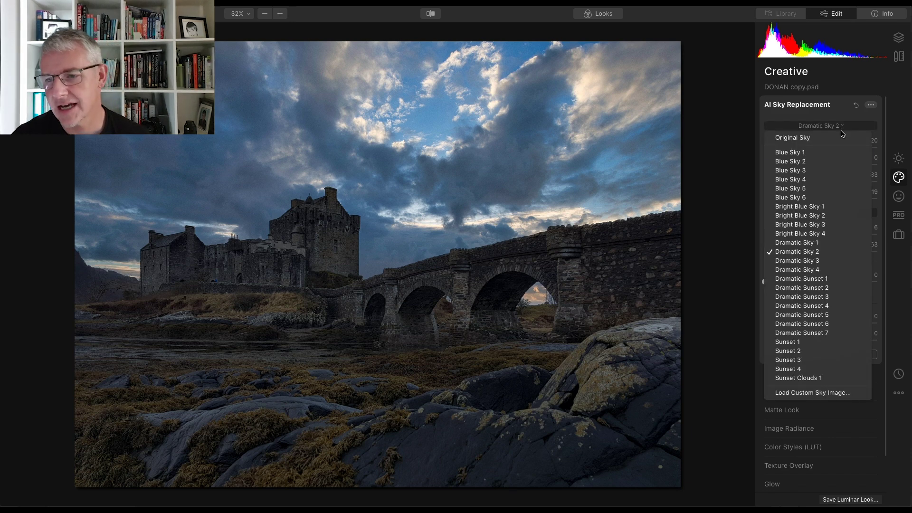
pyautogui.click(810, 397)
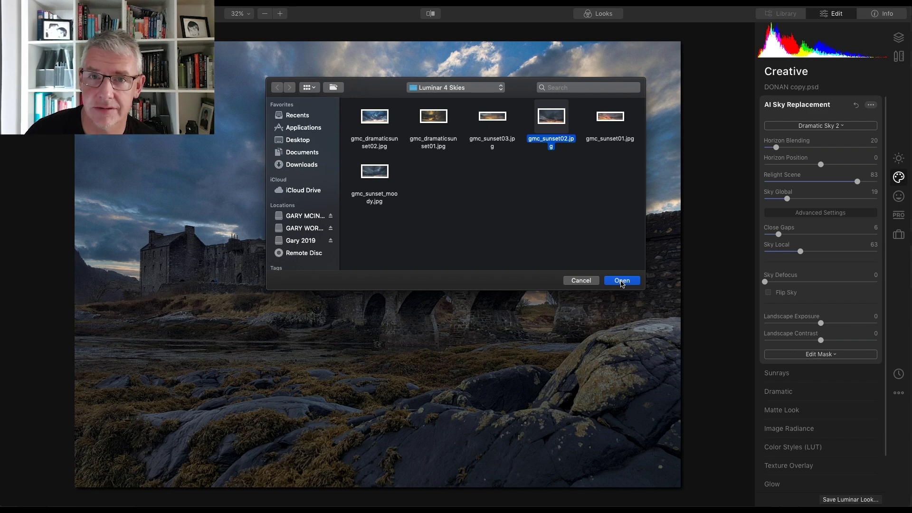
pyautogui.click(622, 281)
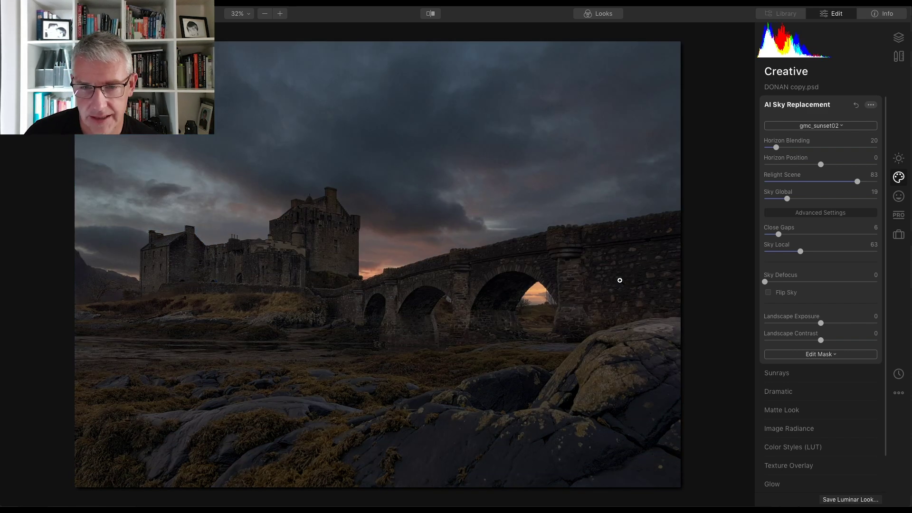
# Flip the sunset sky horizontally, zoom in on the bridge arch, and raise Sky Global to 64.
pyautogui.click(769, 293)
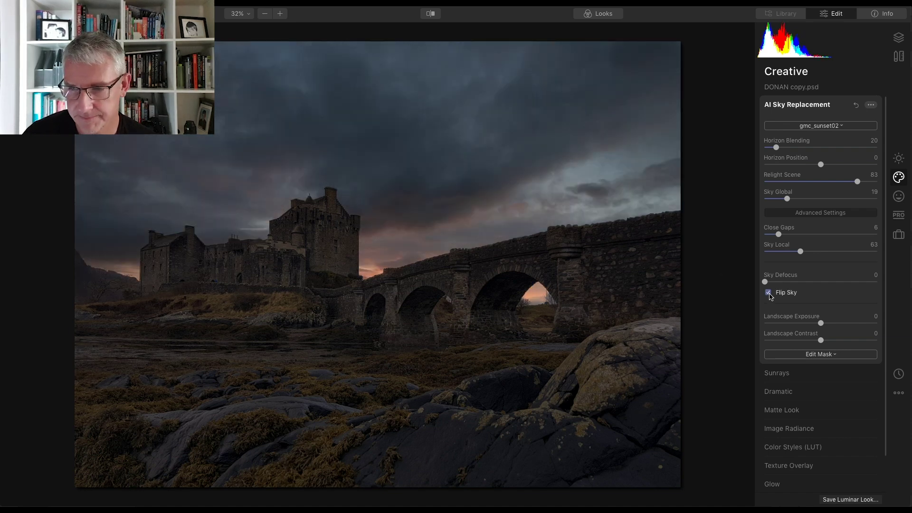
pyautogui.click(769, 293)
pyautogui.click(769, 293)
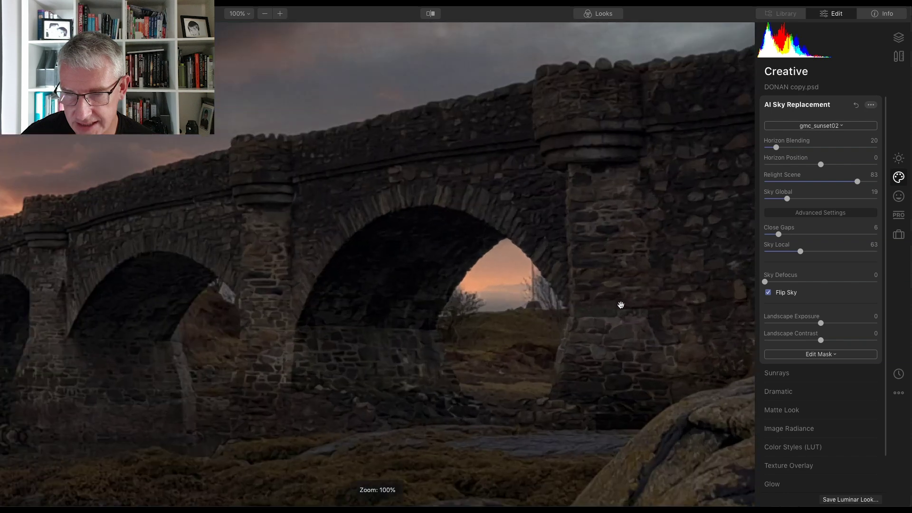
pyautogui.click(552, 302)
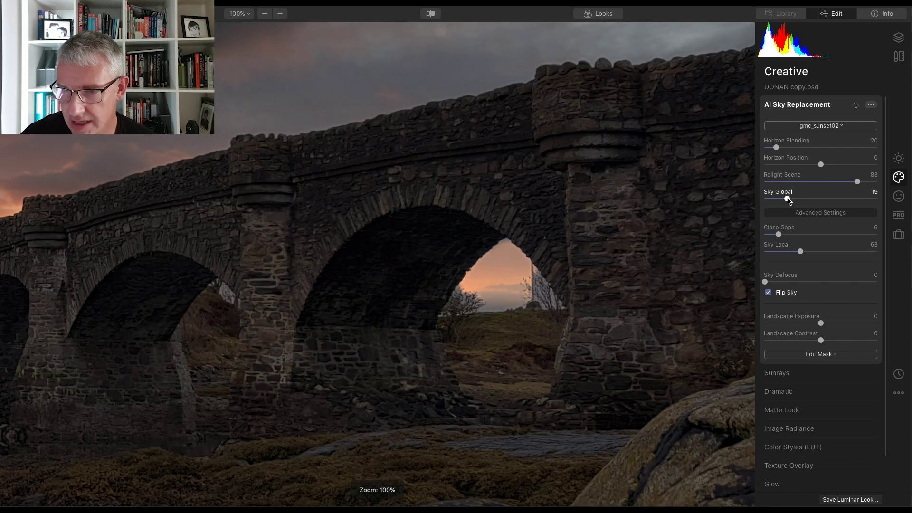
pyautogui.moveTo(788, 198); pyautogui.dragTo(838, 198)
# Zoom out and try adding Sky Defocus, then bring it back down to 0.
pyautogui.click(292, 236)
pyautogui.moveTo(765, 282); pyautogui.dragTo(767, 283)
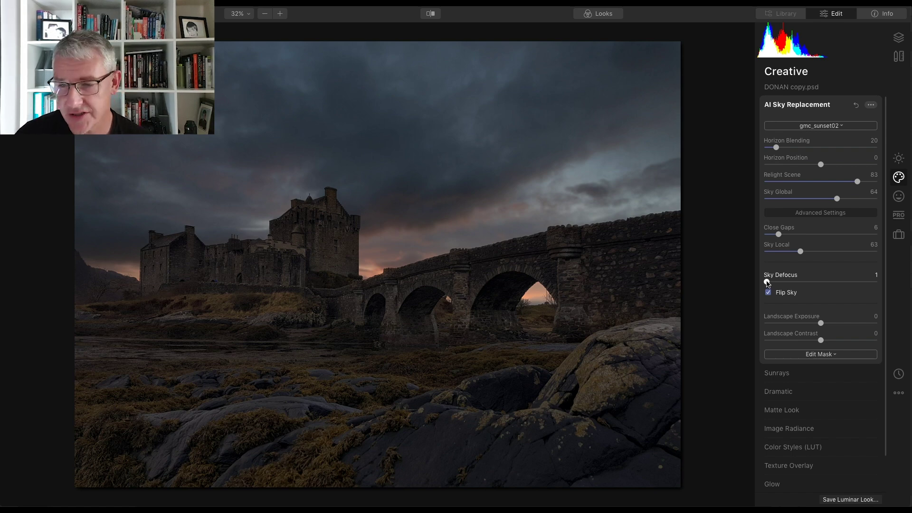
pyautogui.moveTo(767, 283); pyautogui.dragTo(854, 286)
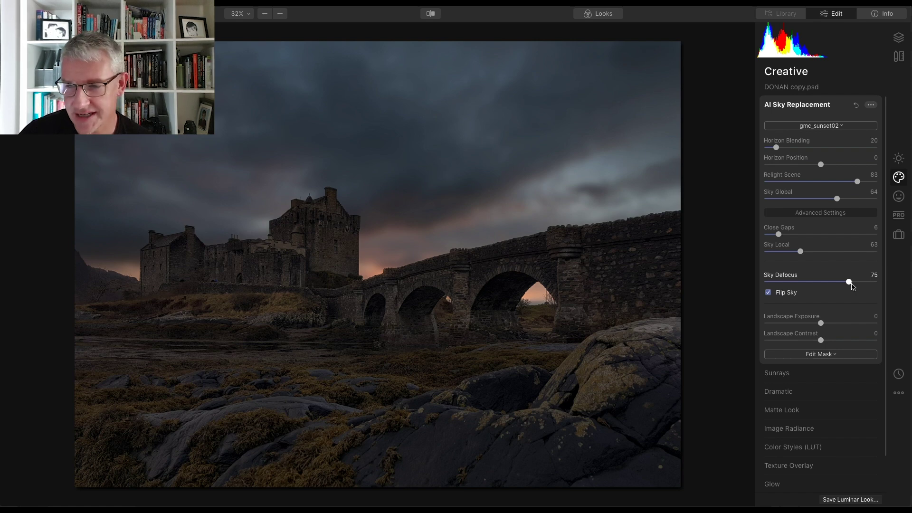
pyautogui.moveTo(849, 284); pyautogui.dragTo(760, 285)
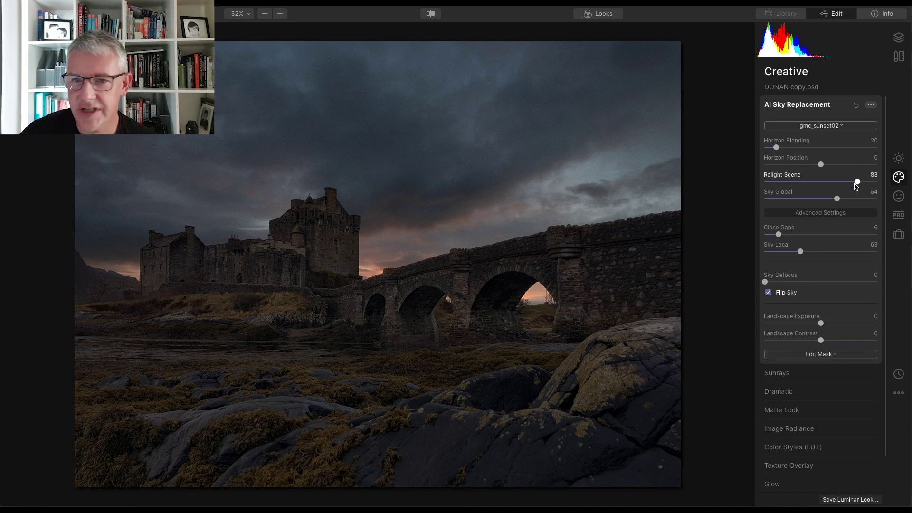
# Set Relight Scene to 84 and nudge Landscape Exposure slightly darker.
pyautogui.moveTo(856, 184); pyautogui.dragTo(762, 185)
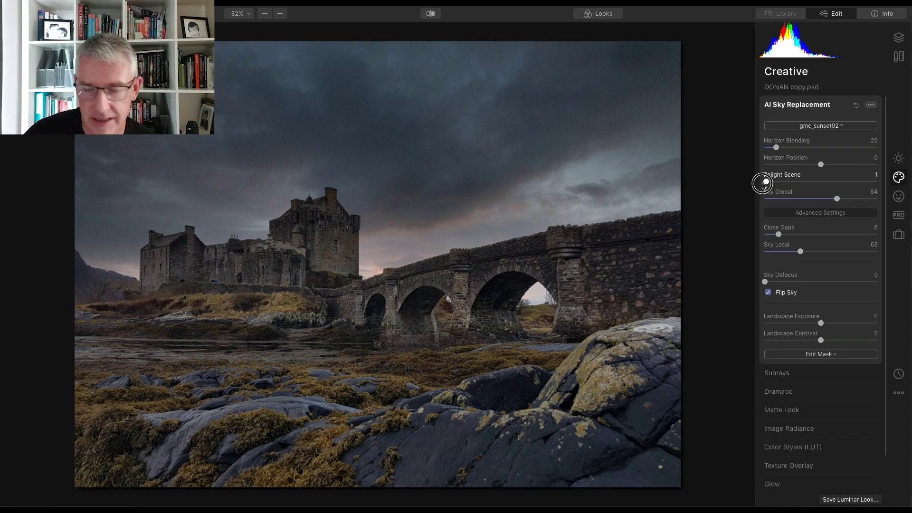
pyautogui.moveTo(763, 184); pyautogui.dragTo(860, 185)
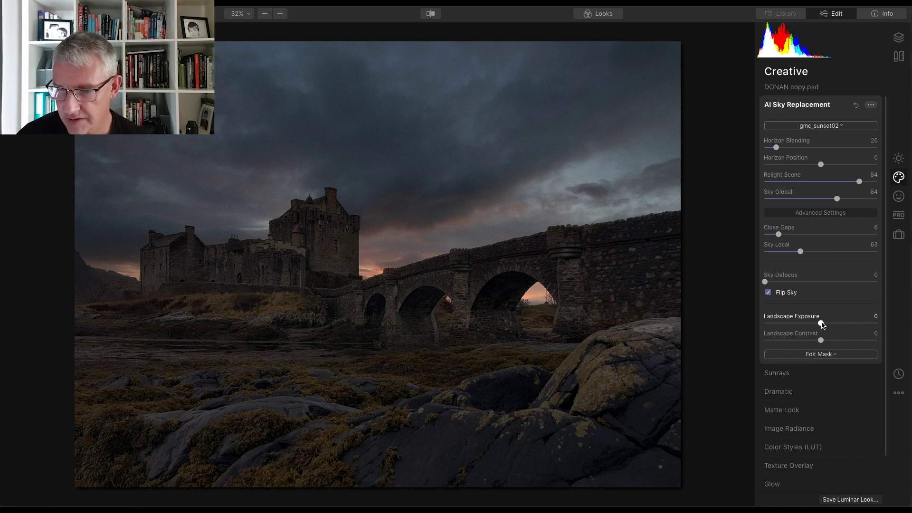
pyautogui.moveTo(822, 324)
pyautogui.mouseDown()
pyautogui.moveTo(822, 340)
pyautogui.moveTo(833, 341)
pyautogui.moveTo(821, 340)
pyautogui.moveTo(821, 325)
pyautogui.mouseUp()
pyautogui.click(434, 18)
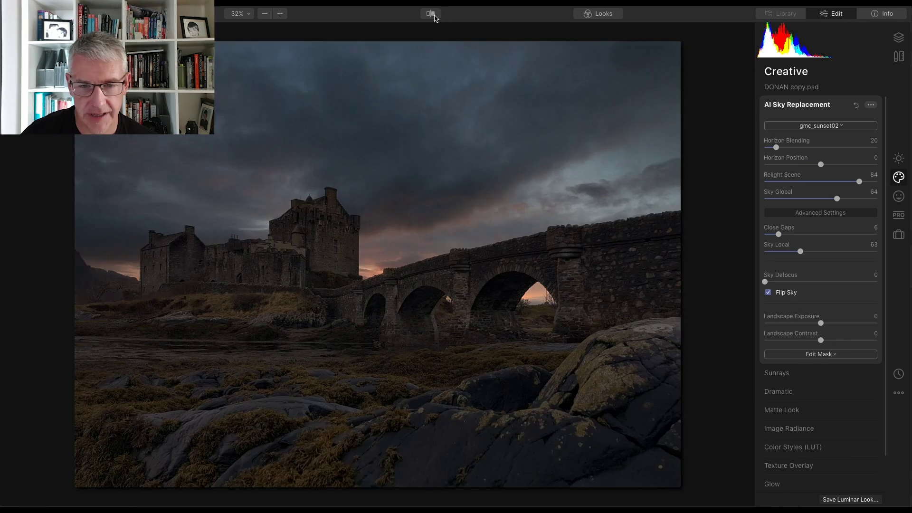
pyautogui.click(435, 18)
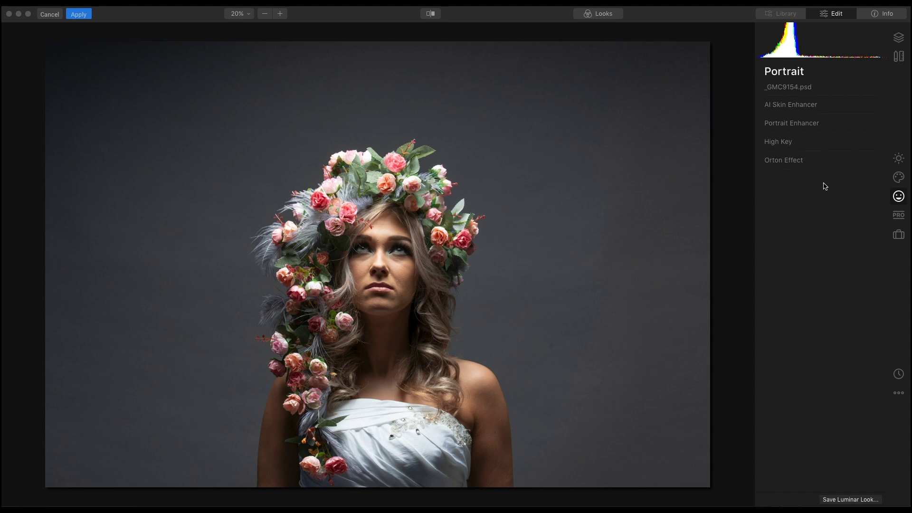
# Review the Portrait Enhancer and Skin Enhancer settings on the flower-crown image.
pyautogui.click(791, 123)
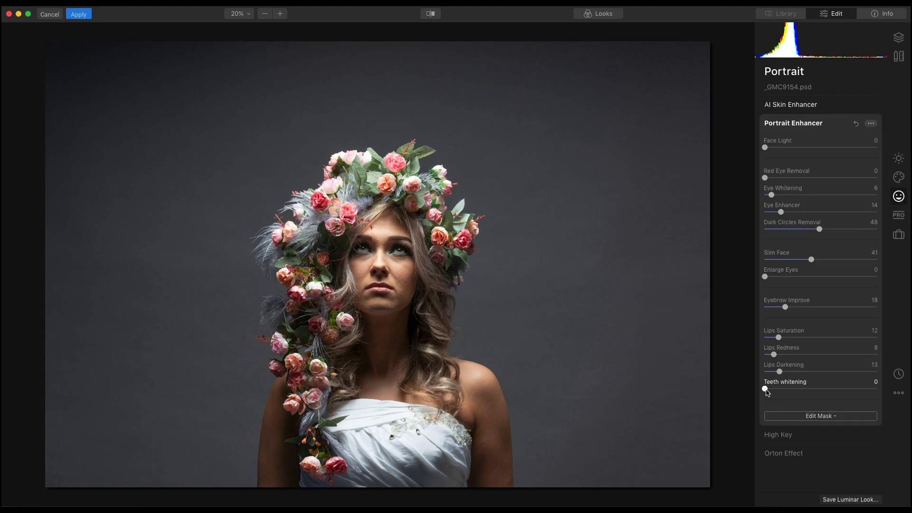
pyautogui.click(806, 106)
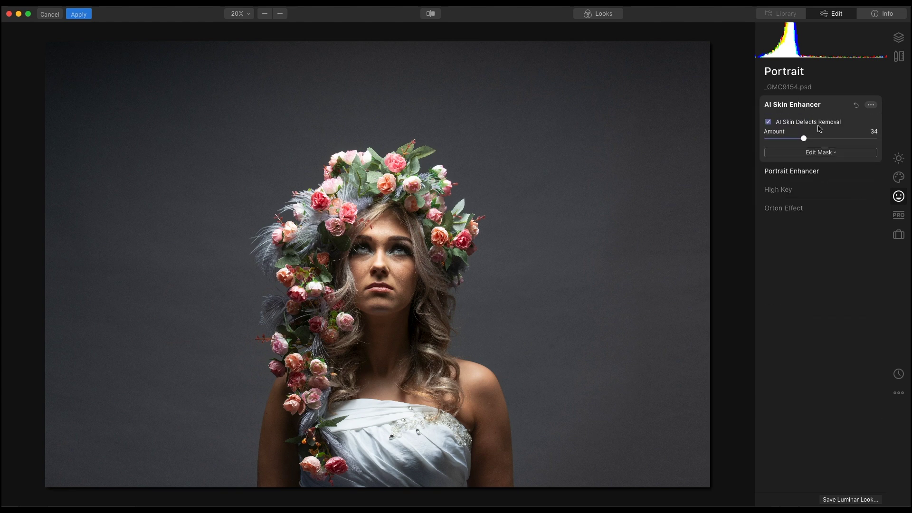
pyautogui.click(796, 106)
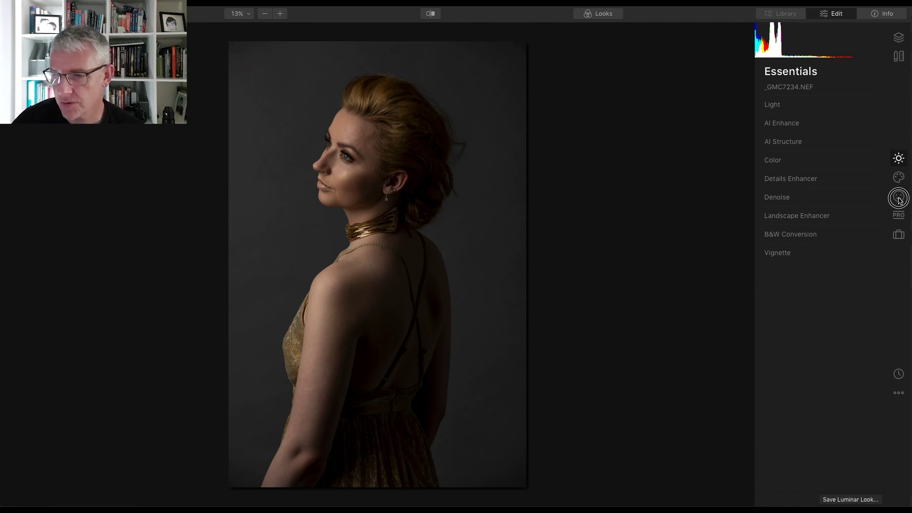
# Turn on AI Skin Defects Removal in the AI Skin Enhancer.
pyautogui.click(880, 197)
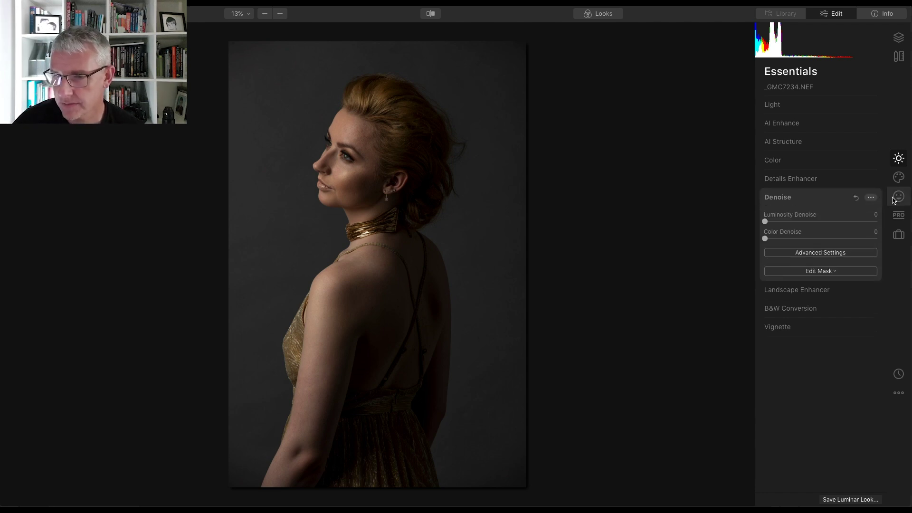
pyautogui.click(898, 198)
pyautogui.click(786, 103)
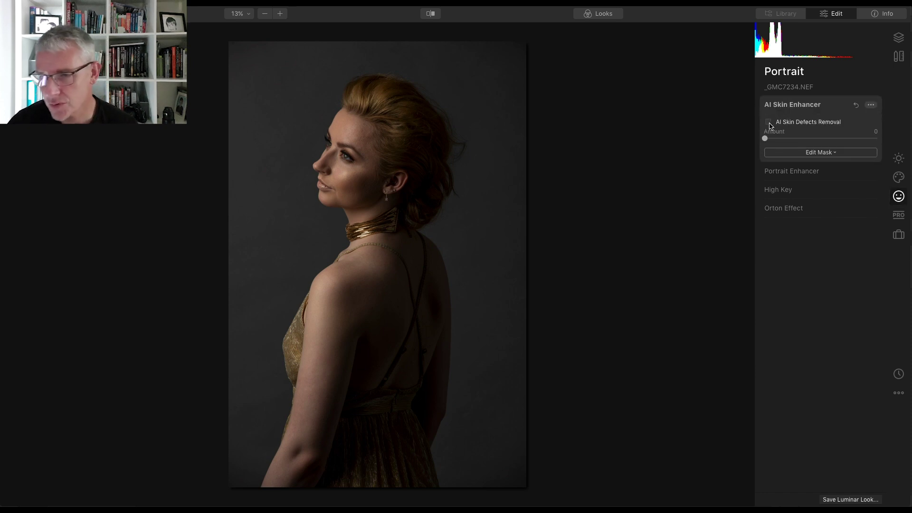
pyautogui.click(769, 123)
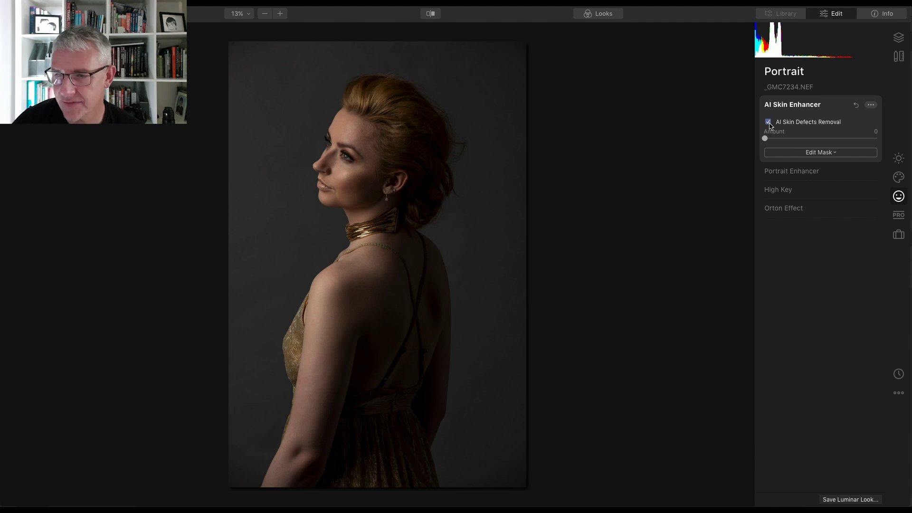
# Set Portrait Enhancer Face Light 38, Eye Whitening 17 and Eye Enhancer 50.
pyautogui.click(792, 105)
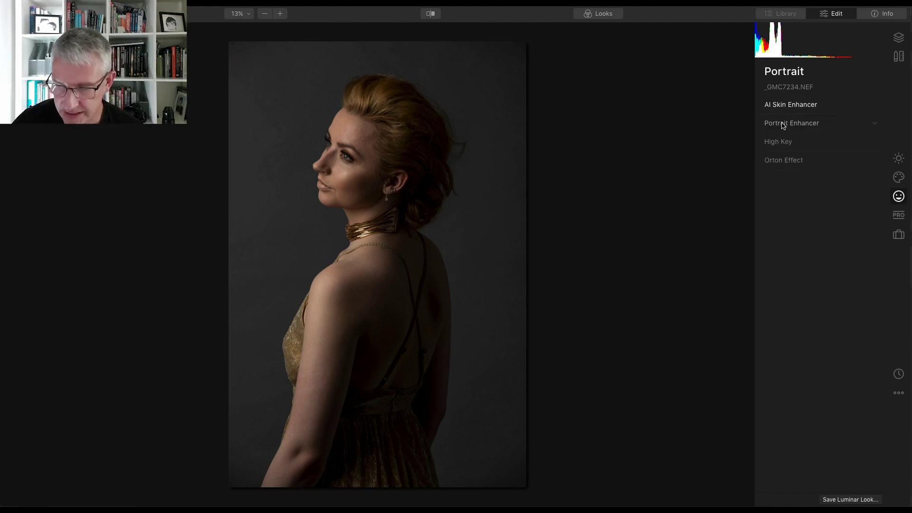
pyautogui.click(783, 125)
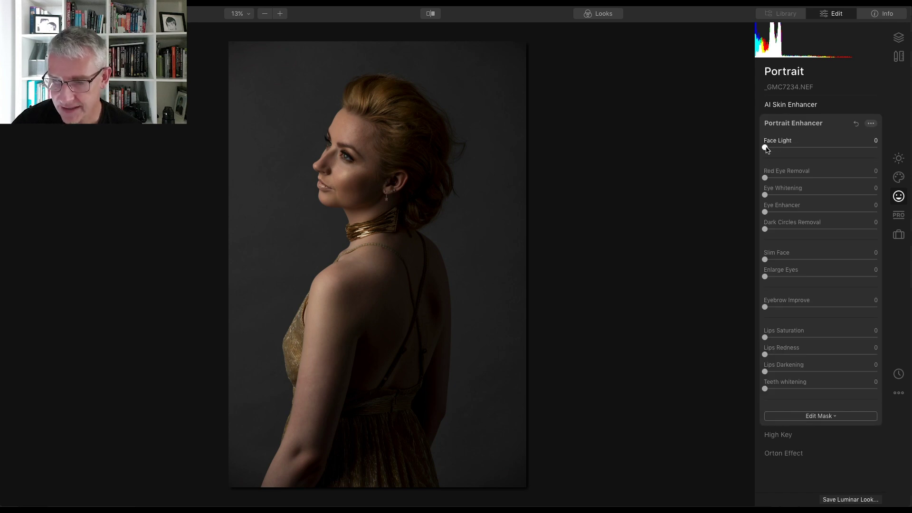
pyautogui.moveTo(765, 149); pyautogui.dragTo(811, 151)
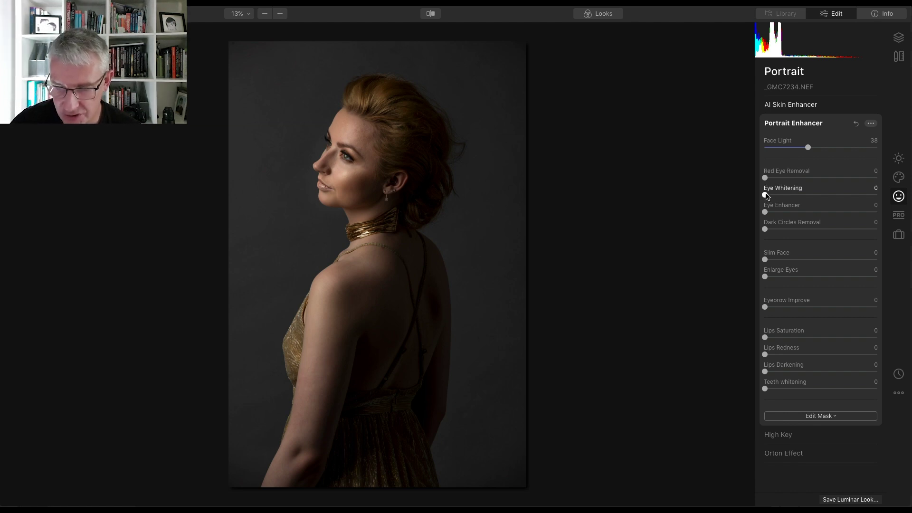
pyautogui.moveTo(766, 195); pyautogui.dragTo(787, 196)
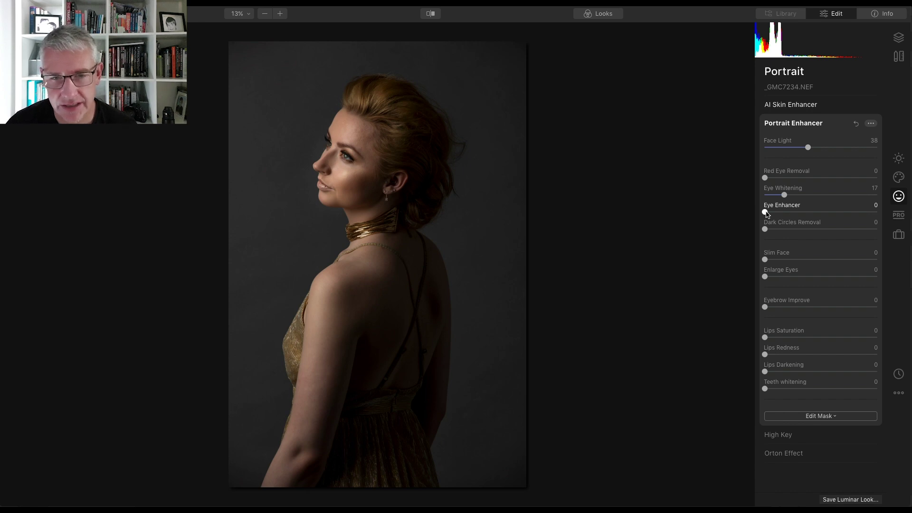
pyautogui.moveTo(766, 214); pyautogui.dragTo(827, 214)
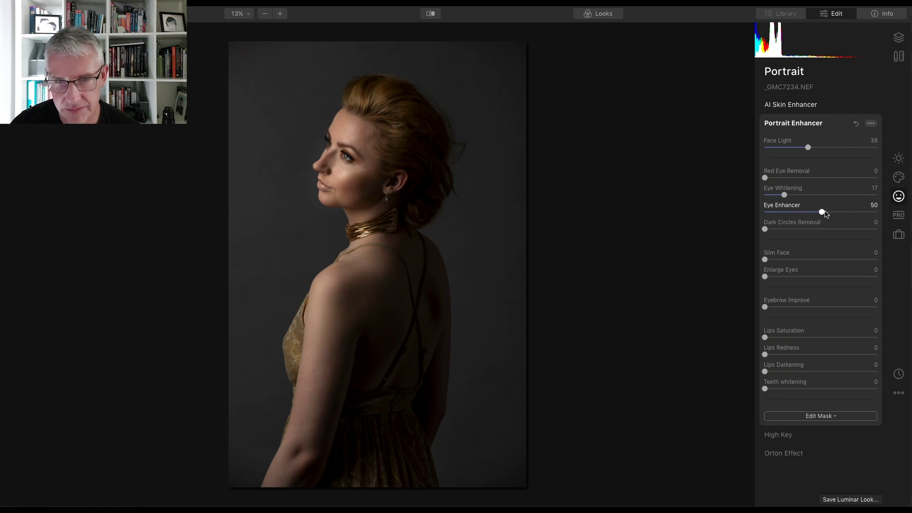
# Set Dark Circles 9, Enlarge Eyes 45, Eyebrow 43, and lip Saturation 52, Redness 26, Darkening 30.
pyautogui.click(765, 230)
pyautogui.moveTo(766, 231); pyautogui.dragTo(777, 233)
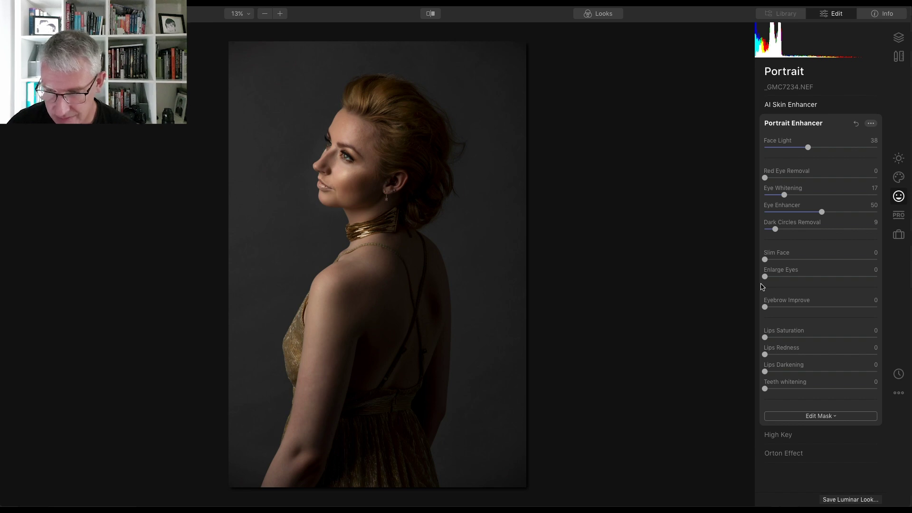
pyautogui.moveTo(765, 276); pyautogui.dragTo(817, 277)
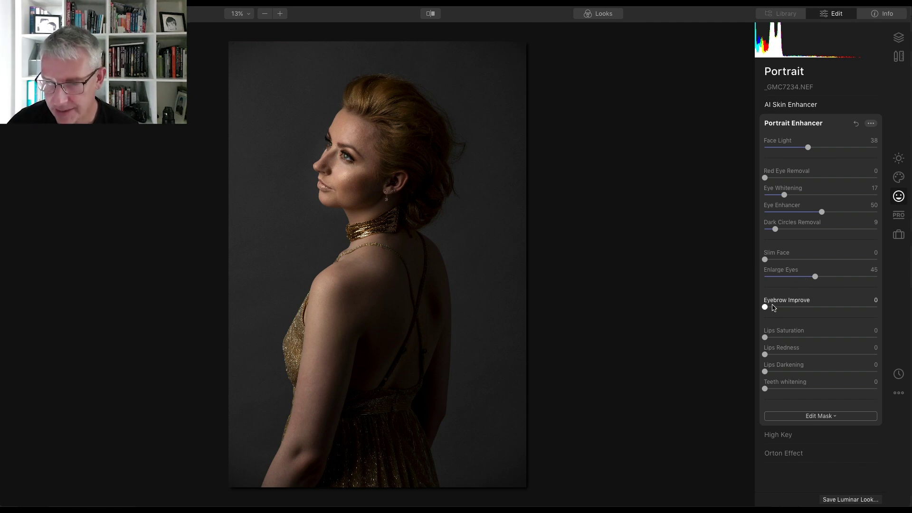
pyautogui.click(765, 307)
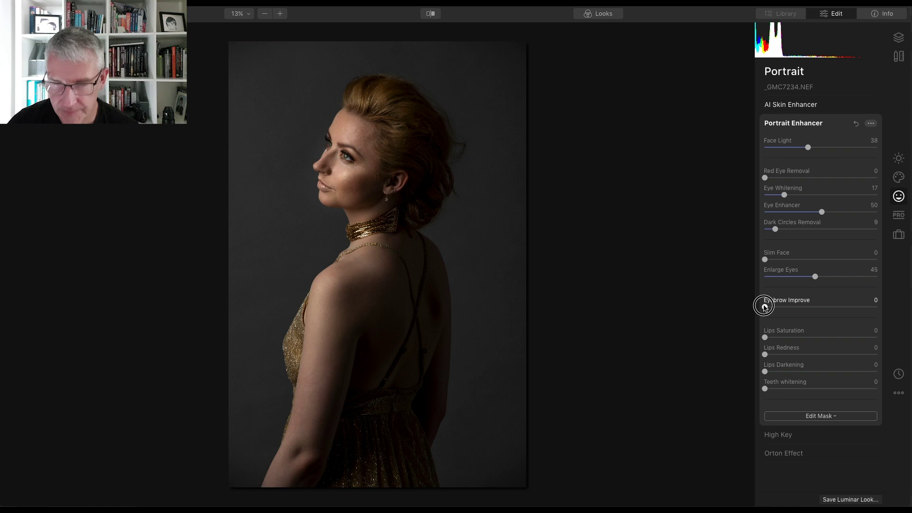
pyautogui.moveTo(765, 307); pyautogui.dragTo(815, 308)
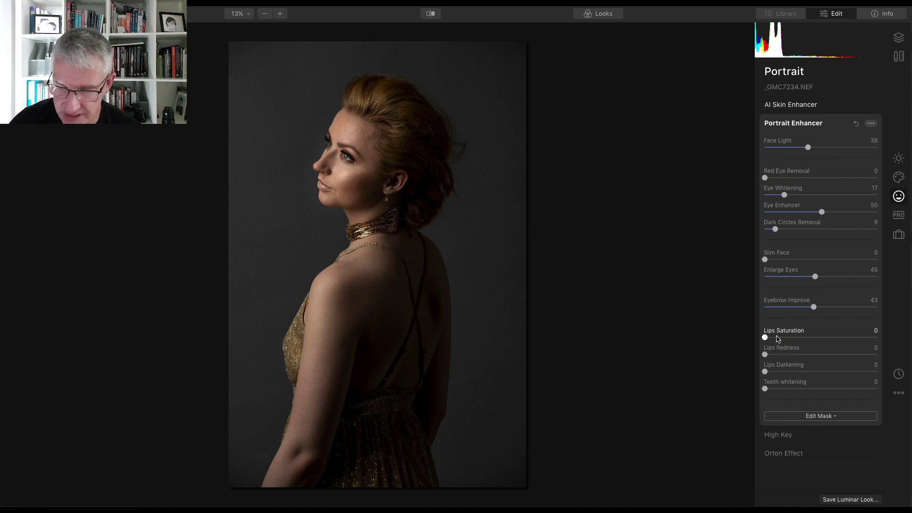
pyautogui.moveTo(765, 337); pyautogui.dragTo(826, 346)
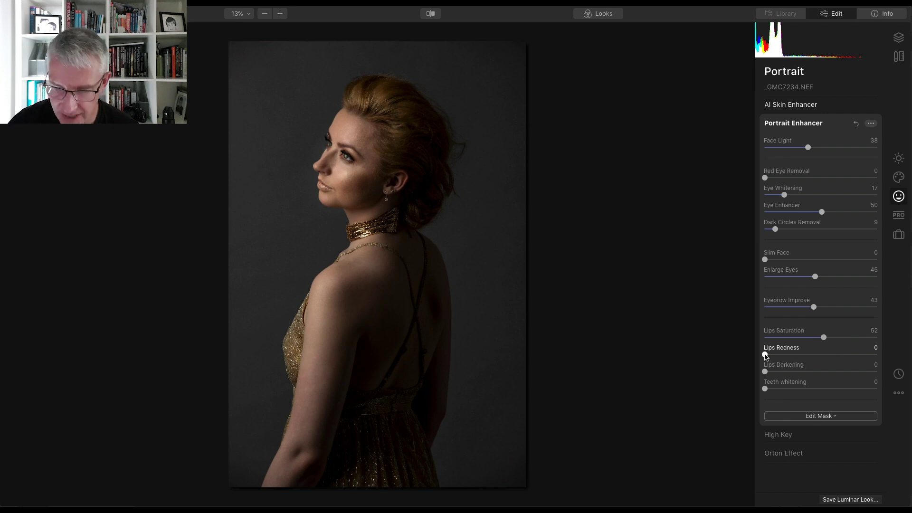
pyautogui.moveTo(765, 356); pyautogui.dragTo(802, 375)
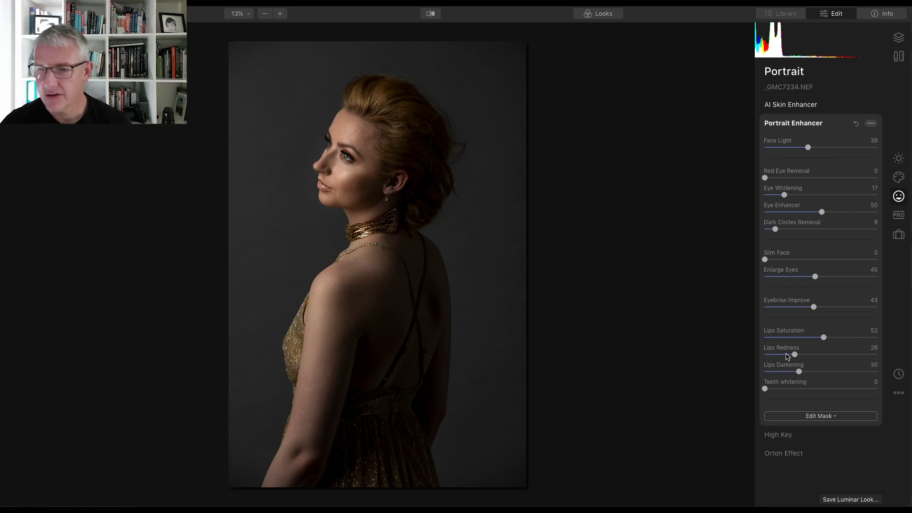
# Apply High Key with Amount 29 and Blacks lowered to 11.
pyautogui.click(792, 105)
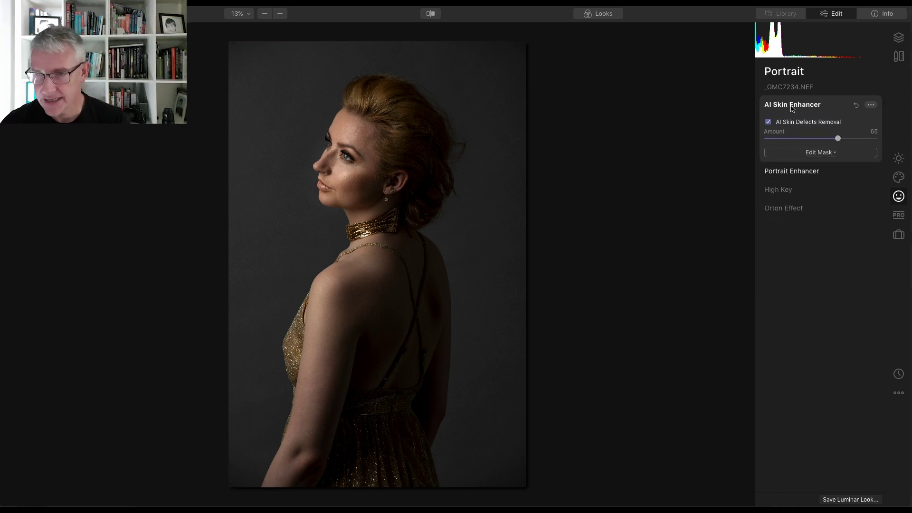
pyautogui.click(793, 105)
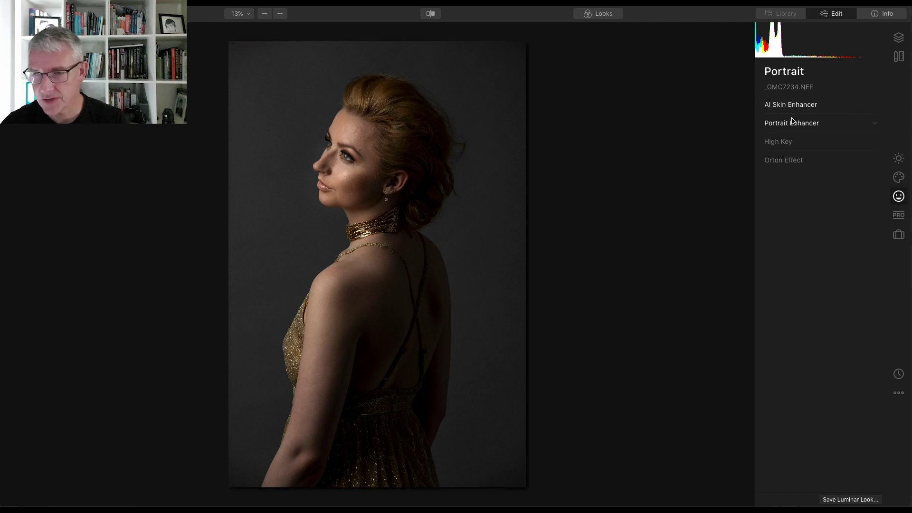
pyautogui.click(793, 124)
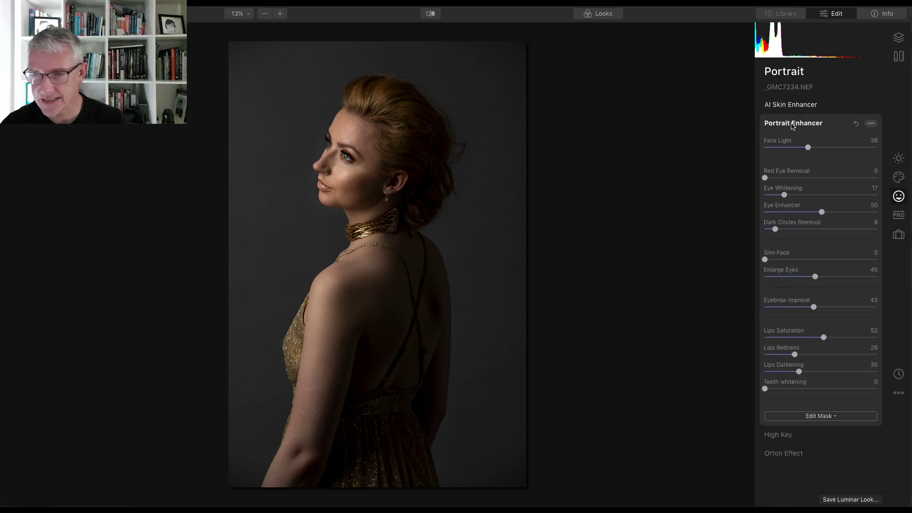
pyautogui.click(792, 124)
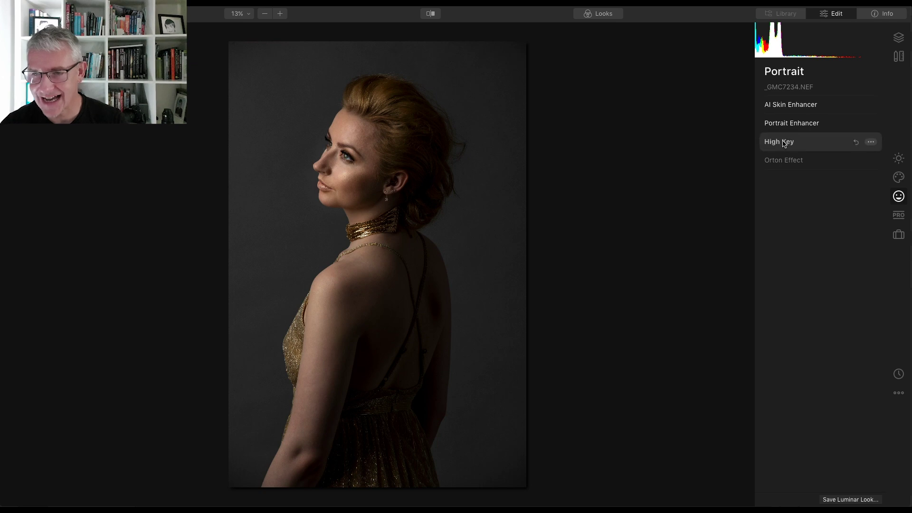
pyautogui.click(784, 142)
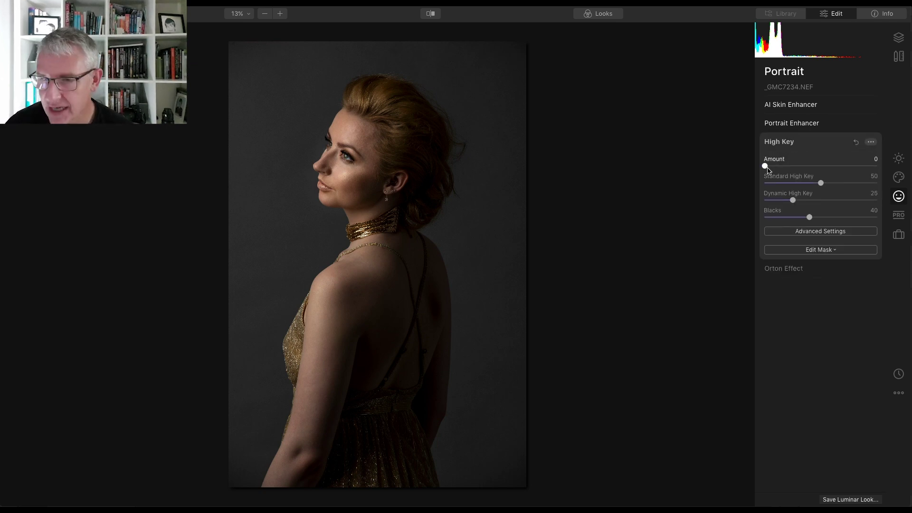
pyautogui.moveTo(768, 169); pyautogui.dragTo(803, 171)
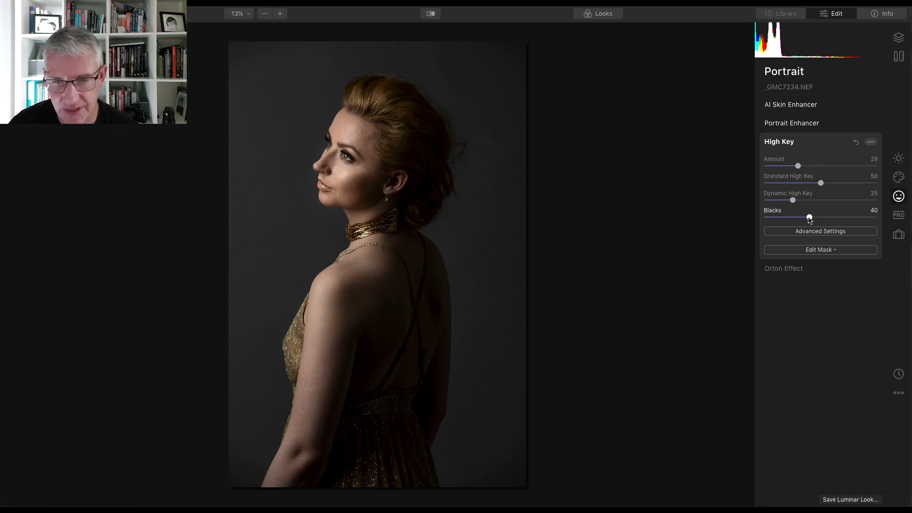
pyautogui.moveTo(810, 219); pyautogui.dragTo(777, 219)
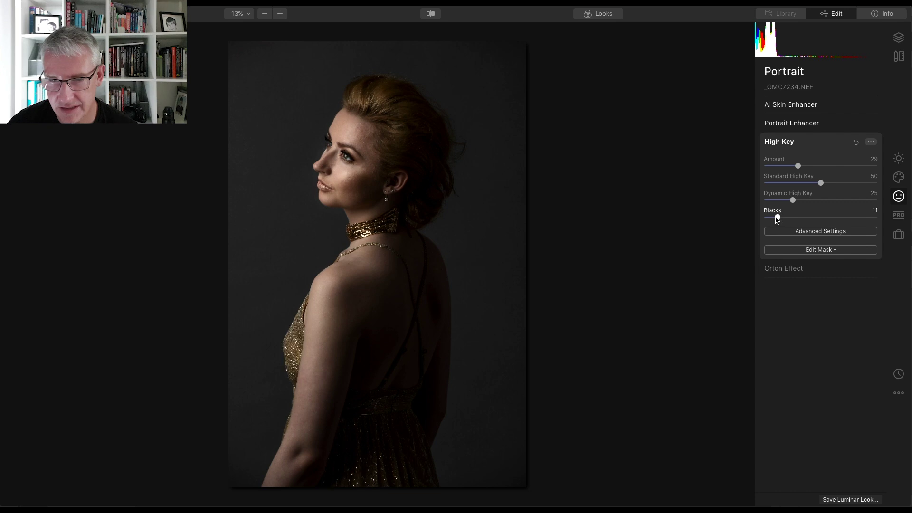
# Add an Orton Effect glow with Amount 32, Type 1.
pyautogui.click(778, 143)
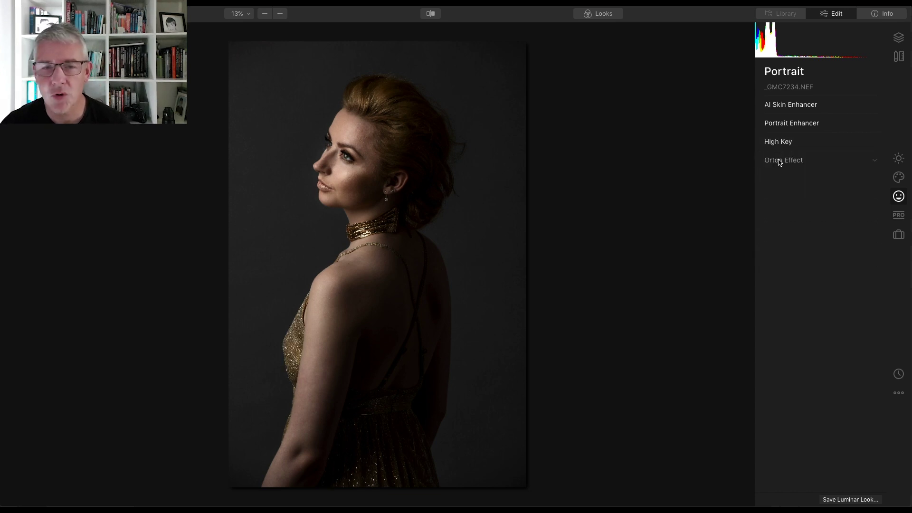
pyautogui.click(780, 162)
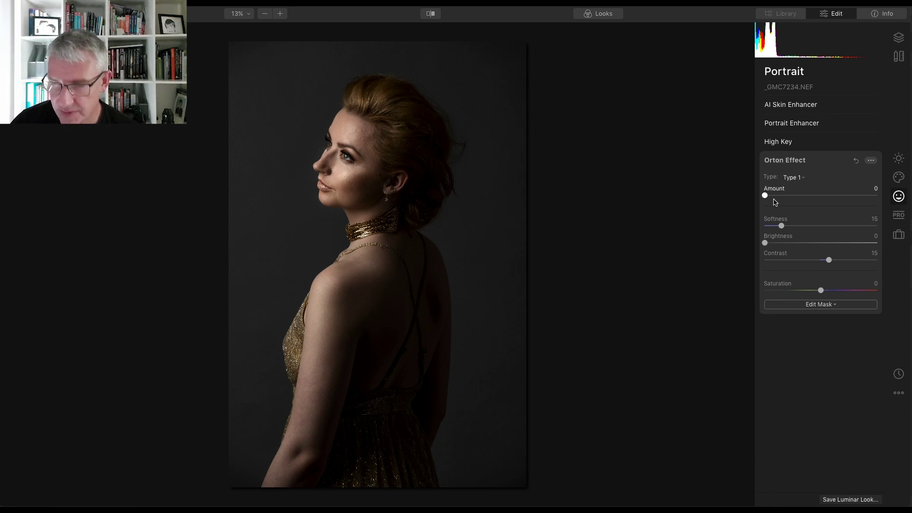
pyautogui.moveTo(769, 199); pyautogui.dragTo(802, 199)
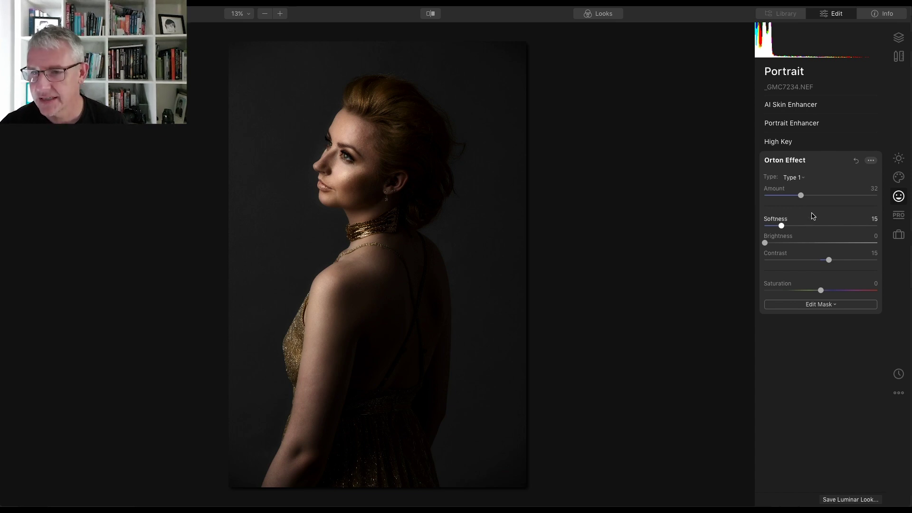
pyautogui.click(786, 160)
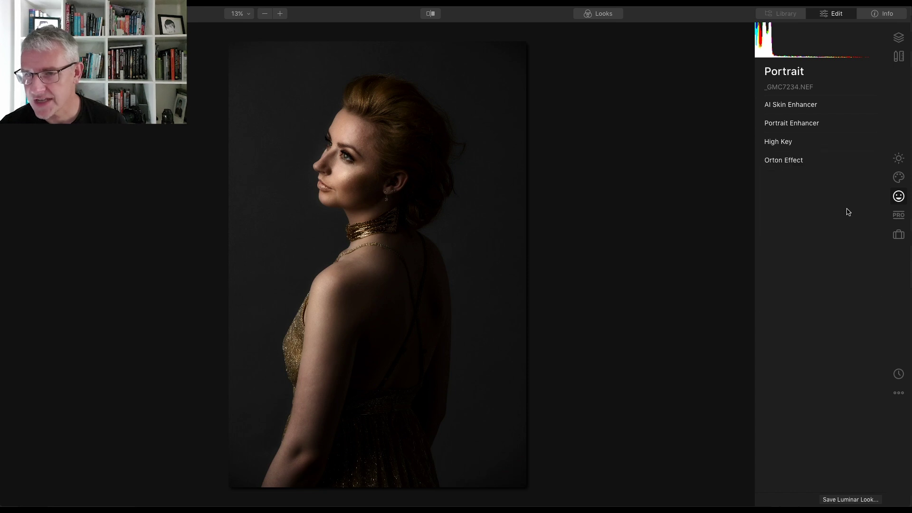
# Apply an Essentials Vignette with Amount -44.
pyautogui.click(899, 158)
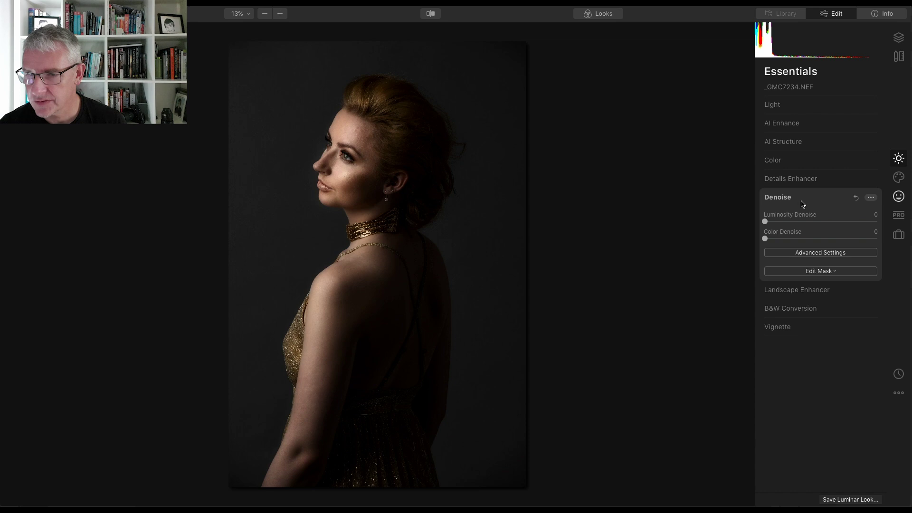
pyautogui.click(787, 199)
pyautogui.click(785, 255)
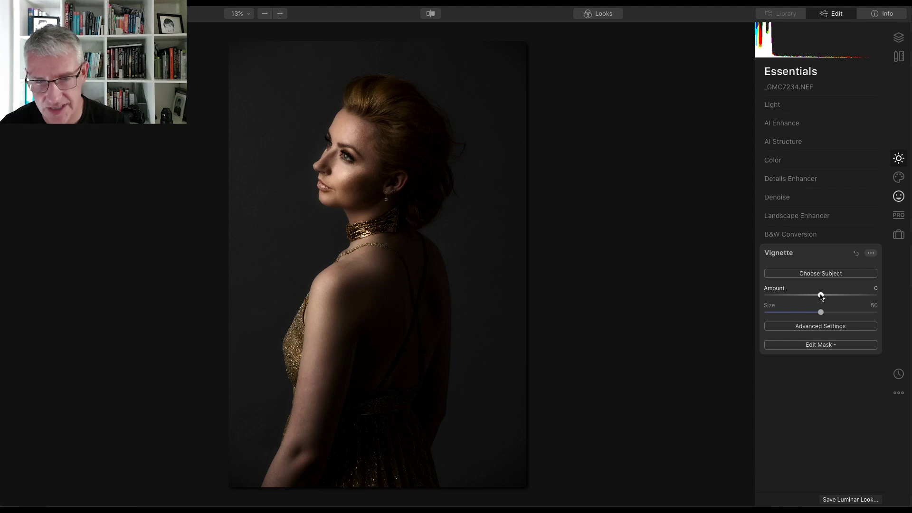
pyautogui.moveTo(822, 296); pyautogui.dragTo(796, 296)
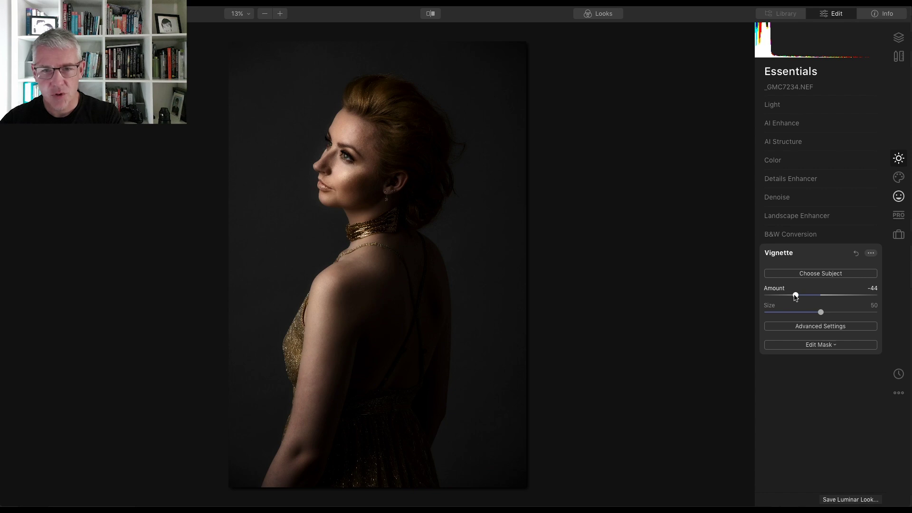
# Start a brush mask on the Orton Effect and paint the glow onto the hair.
pyautogui.click(783, 255)
pyautogui.click(898, 197)
pyautogui.click(785, 160)
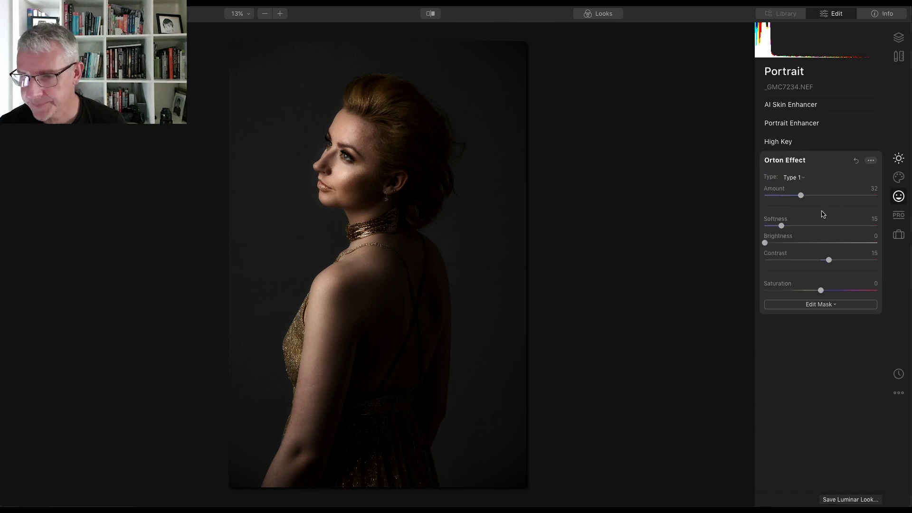
pyautogui.click(824, 305)
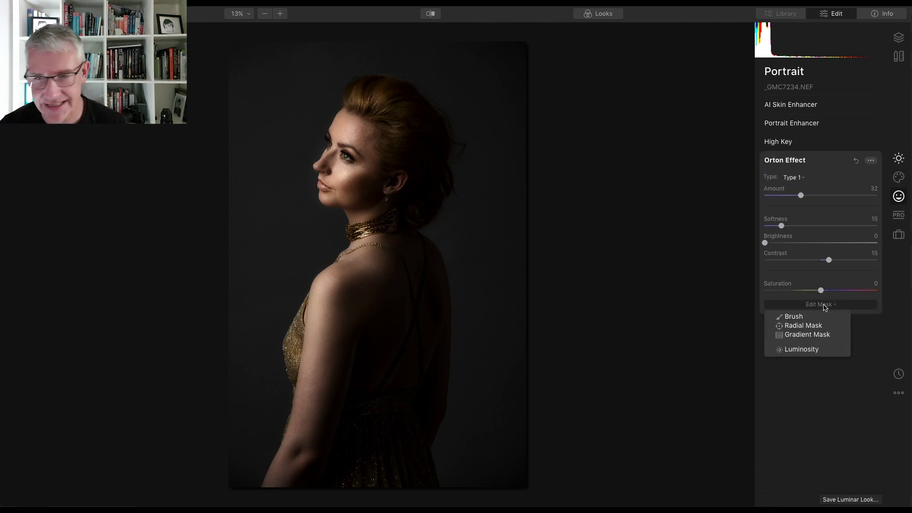
pyautogui.click(801, 319)
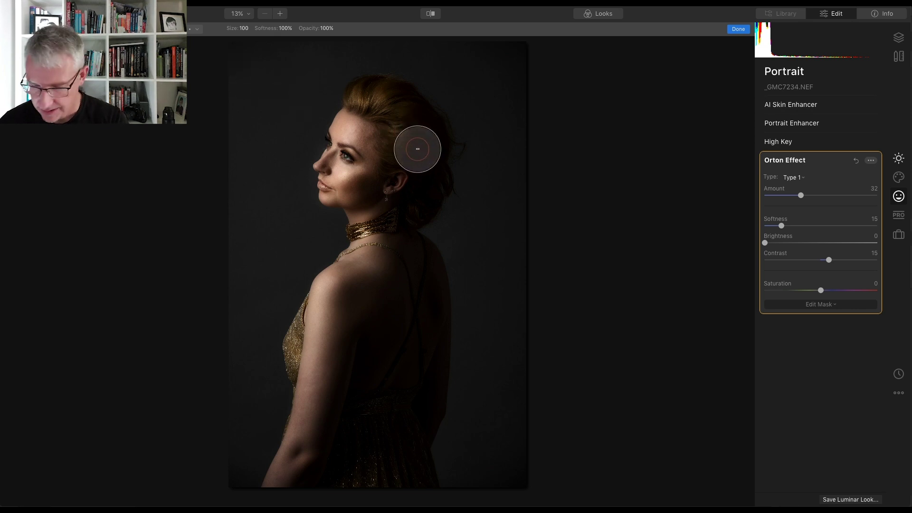
pyautogui.press('[')
pyautogui.press('[')
pyautogui.press('[')
pyautogui.press('[')
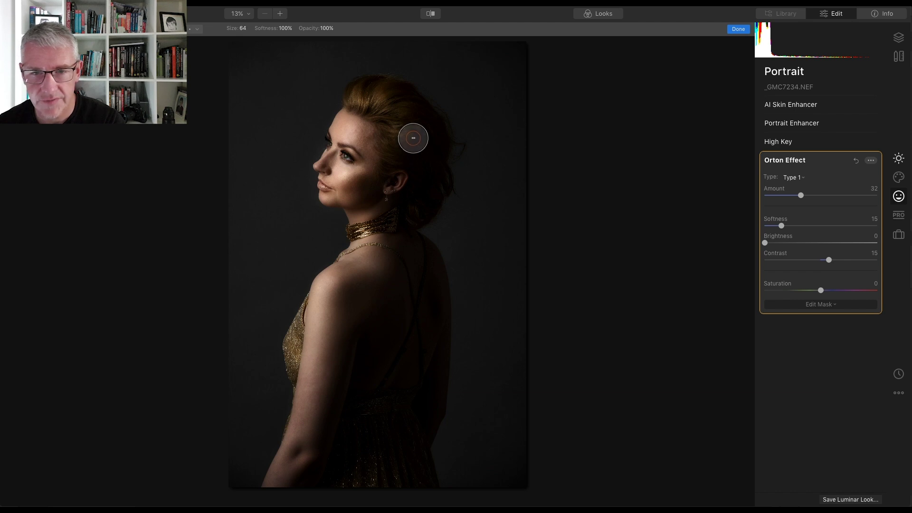
pyautogui.press('[')
pyautogui.moveTo(365, 102)
pyautogui.mouseDown()
pyautogui.moveTo(391, 107)
pyautogui.moveTo(400, 134)
pyautogui.moveTo(369, 94)
pyautogui.moveTo(389, 94)
pyautogui.moveTo(421, 142)
pyautogui.moveTo(397, 110)
pyautogui.moveTo(410, 141)
pyautogui.moveTo(396, 150)
pyautogui.moveTo(407, 160)
pyautogui.moveTo(424, 156)
pyautogui.moveTo(410, 108)
pyautogui.moveTo(382, 90)
pyautogui.moveTo(427, 155)
pyautogui.moveTo(432, 191)
pyautogui.mouseUp()
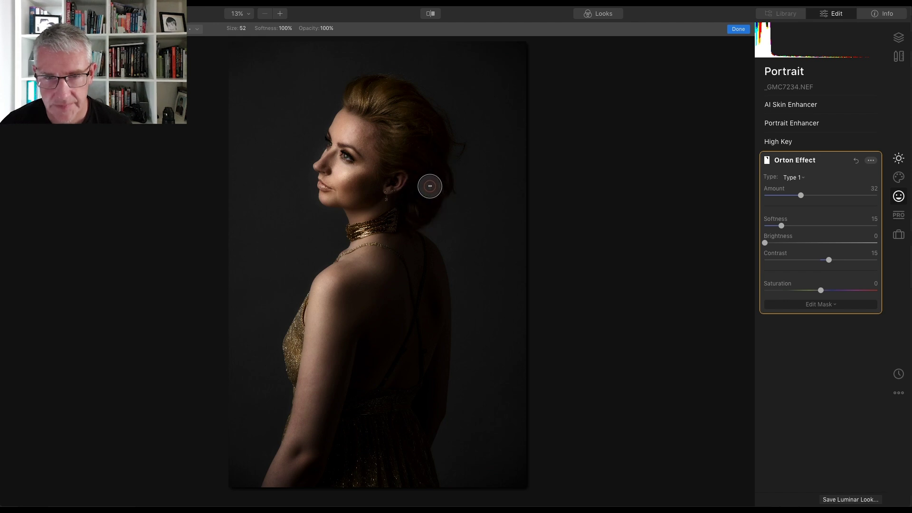
# Erase the Orton glow from the eye and paint it over the lips.
pyautogui.press('[')
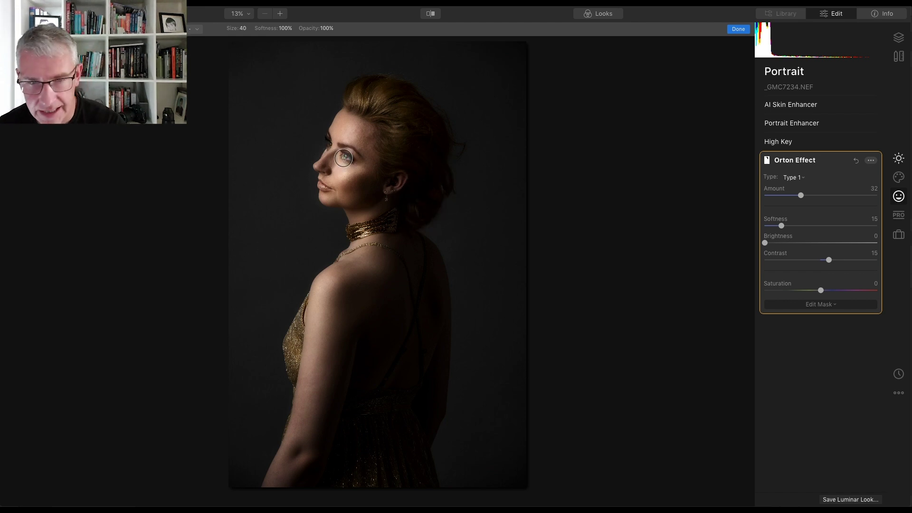
pyautogui.press('[')
pyautogui.press('[')
pyautogui.press('[')
pyautogui.press('[')
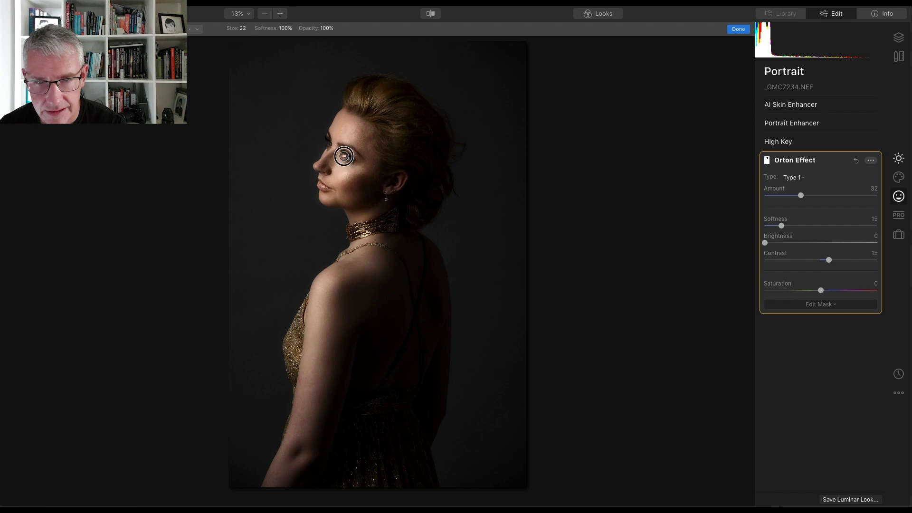
pyautogui.moveTo(344, 157); pyautogui.dragTo(342, 154)
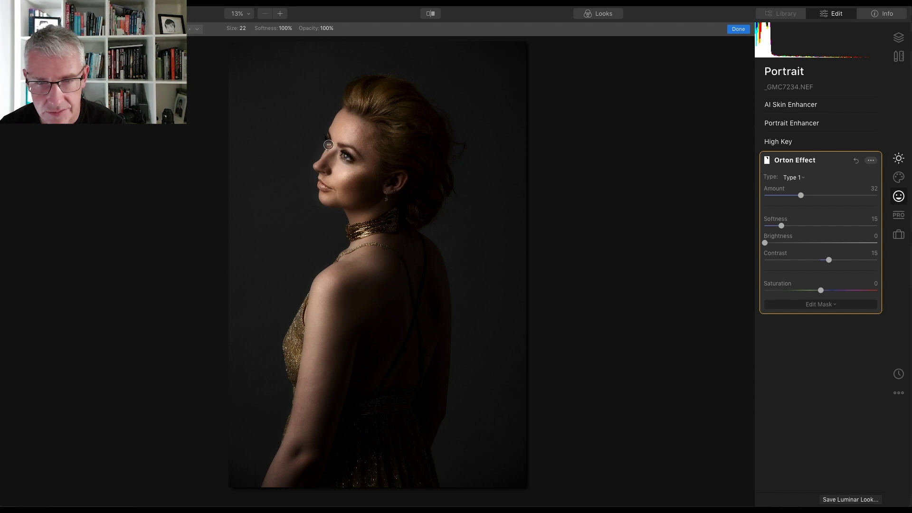
pyautogui.press('[')
pyautogui.press('[')
pyautogui.moveTo(328, 189)
pyautogui.mouseDown()
pyautogui.moveTo(317, 185)
pyautogui.moveTo(325, 189)
pyautogui.mouseUp()
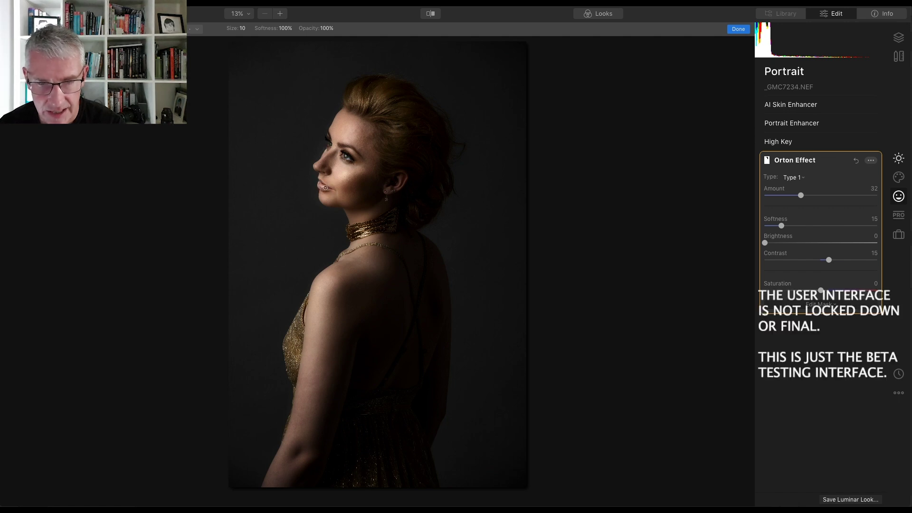
pyautogui.press(']')
pyautogui.press(']')
pyautogui.press(']')
pyautogui.press(']')
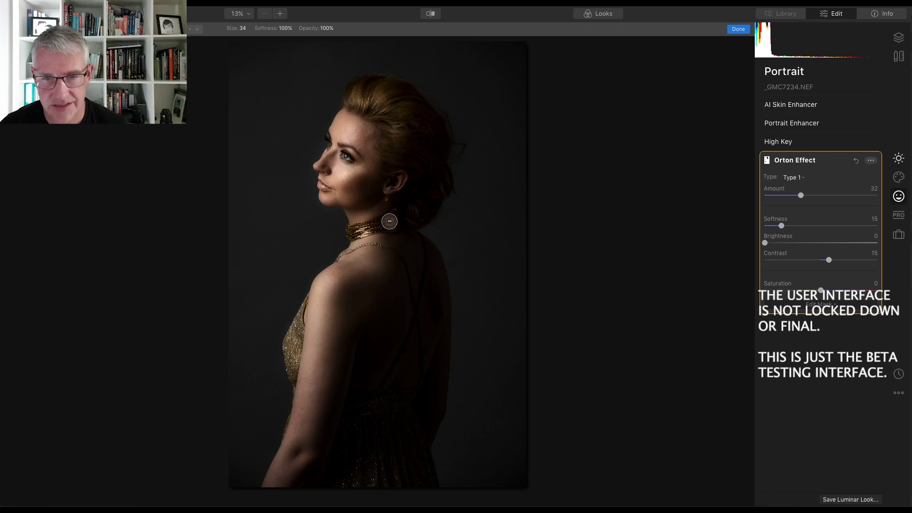
pyautogui.click(815, 161)
pyautogui.click(798, 161)
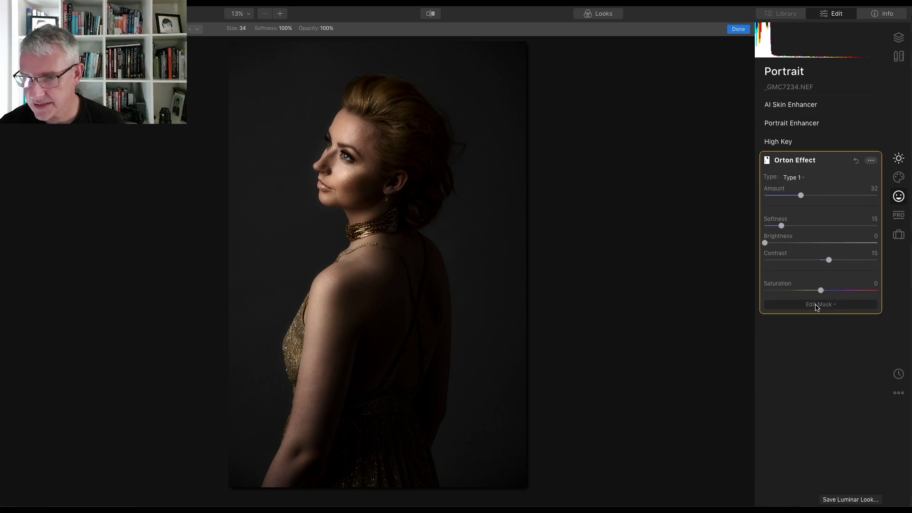
# Load a Texture Overlay image at Opacity 23, Brightness -56, Contrast 79.
pyautogui.click(792, 162)
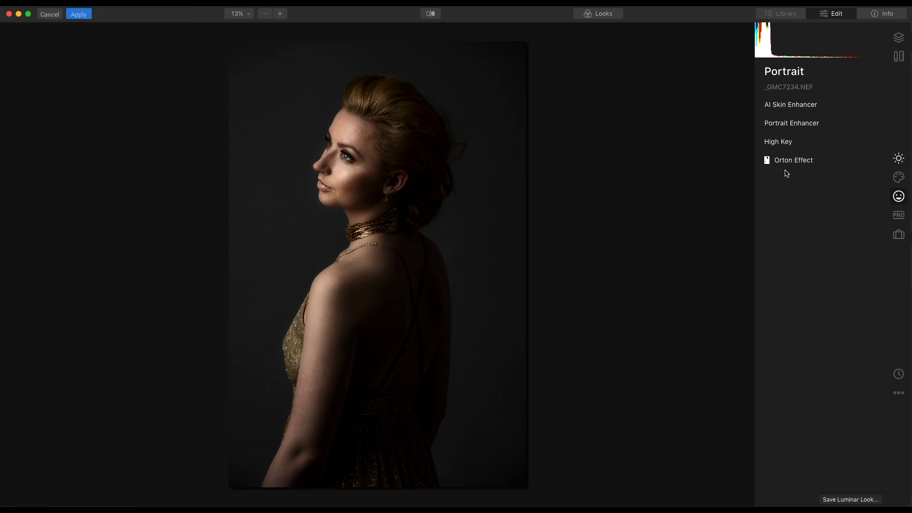
pyautogui.click(900, 160)
pyautogui.click(899, 177)
pyautogui.click(807, 215)
pyautogui.click(820, 237)
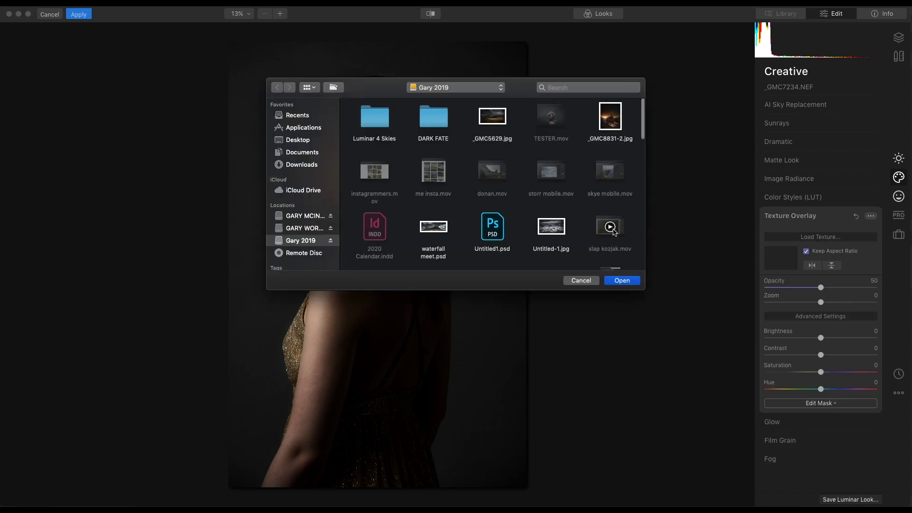
pyautogui.moveTo(643, 145); pyautogui.dragTo(640, 199)
pyautogui.scroll(-2, 640, 198)
pyautogui.click(608, 187)
pyautogui.click(622, 280)
pyautogui.moveTo(821, 287); pyautogui.dragTo(790, 287)
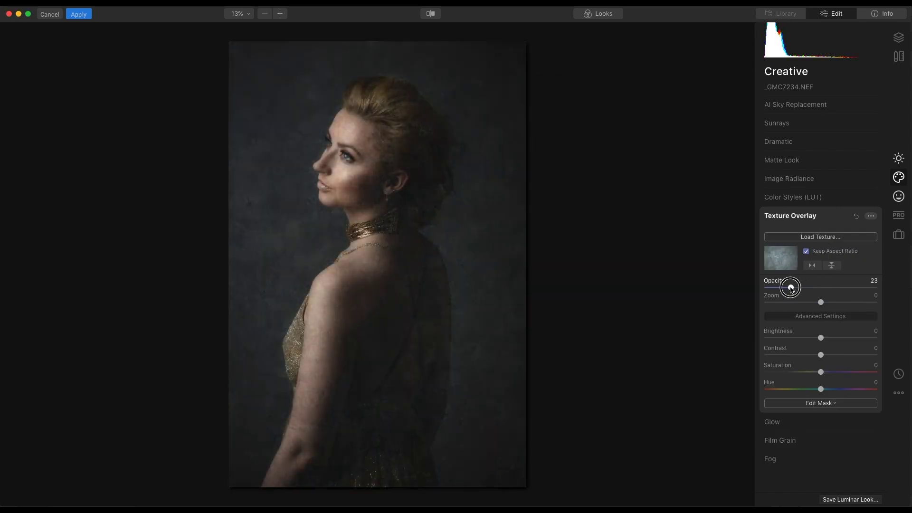
pyautogui.moveTo(821, 338)
pyautogui.mouseDown()
pyautogui.moveTo(789, 339)
pyautogui.moveTo(865, 355)
pyautogui.mouseUp()
# Brush the texture off the woman's arm and back at 36% brush strength.
pyautogui.click(808, 403)
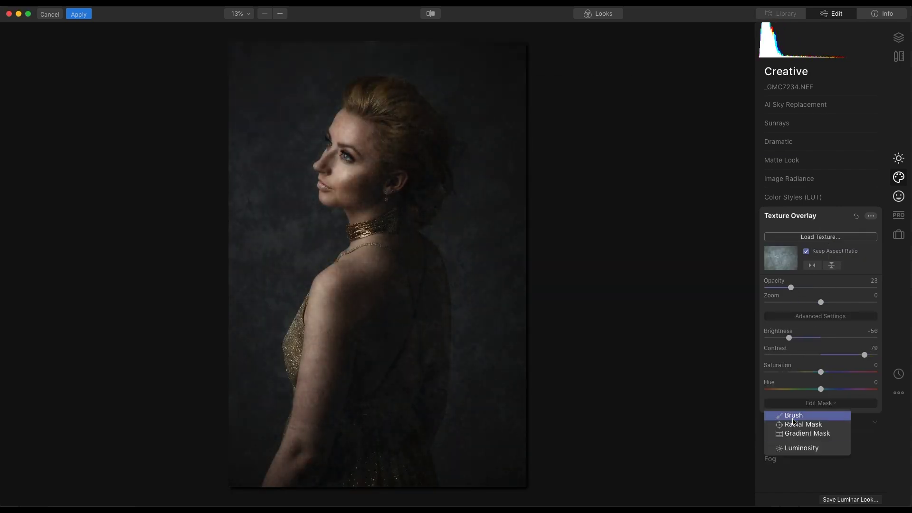
pyautogui.click(794, 417)
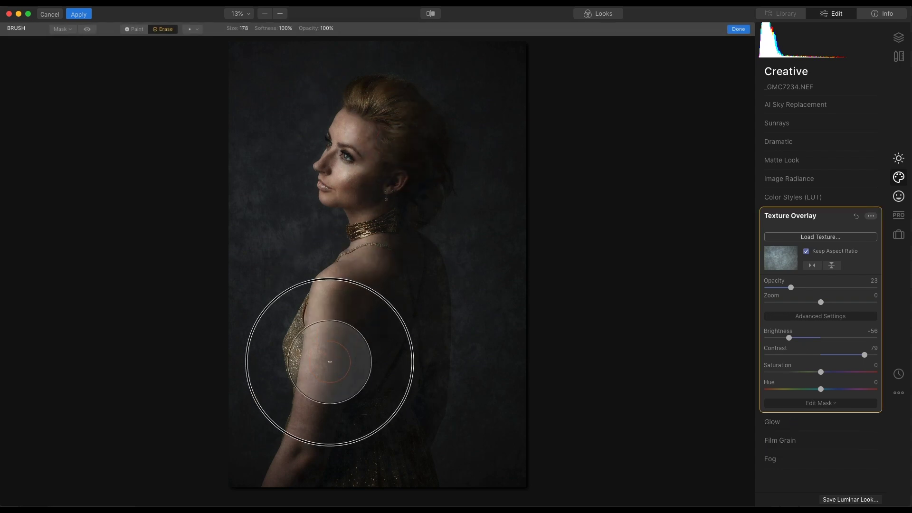
pyautogui.moveTo(335, 400)
pyautogui.mouseDown()
pyautogui.moveTo(399, 285)
pyautogui.moveTo(390, 428)
pyautogui.moveTo(403, 274)
pyautogui.moveTo(322, 450)
pyautogui.moveTo(387, 297)
pyautogui.moveTo(383, 191)
pyautogui.mouseUp()
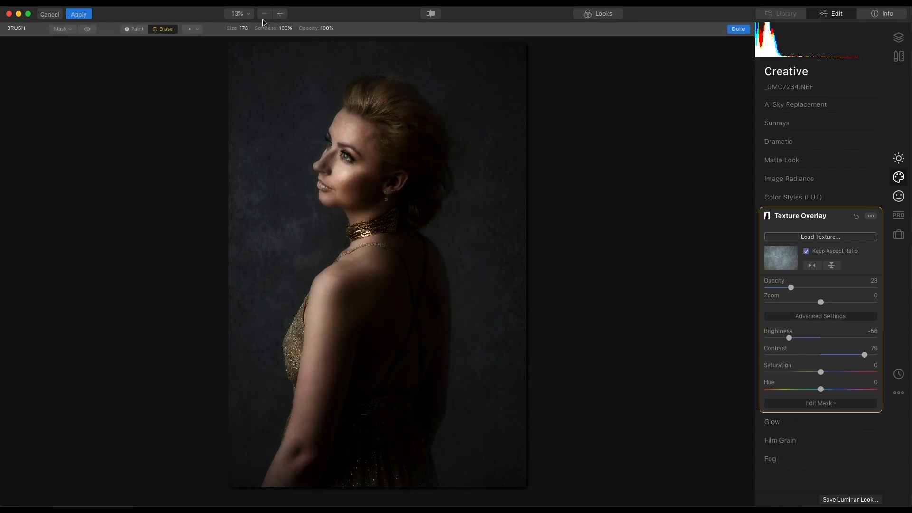
pyautogui.moveTo(322, 36); pyautogui.dragTo(298, 37)
pyautogui.press(']')
pyautogui.press(']')
pyautogui.press(']')
pyautogui.press(']')
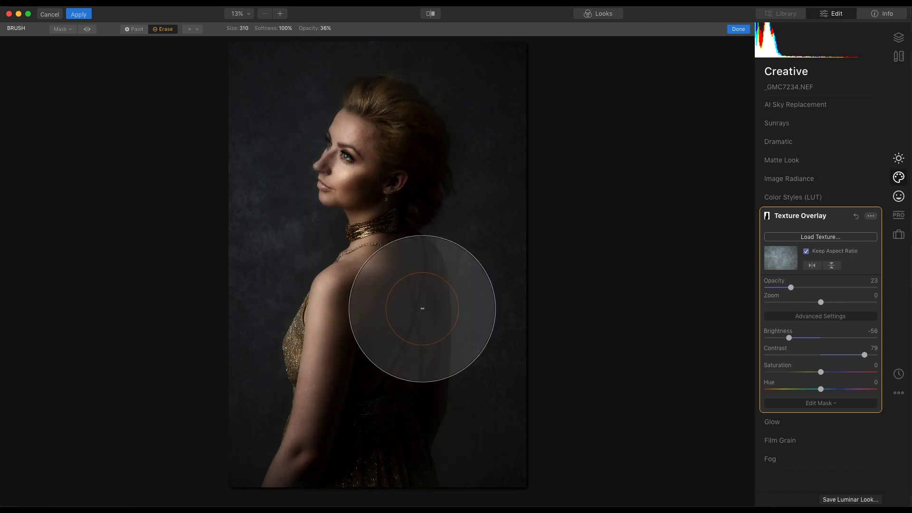
pyautogui.click(135, 29)
pyautogui.press('[')
pyautogui.press('[')
pyautogui.press('[')
pyautogui.press('[')
pyautogui.press('[')
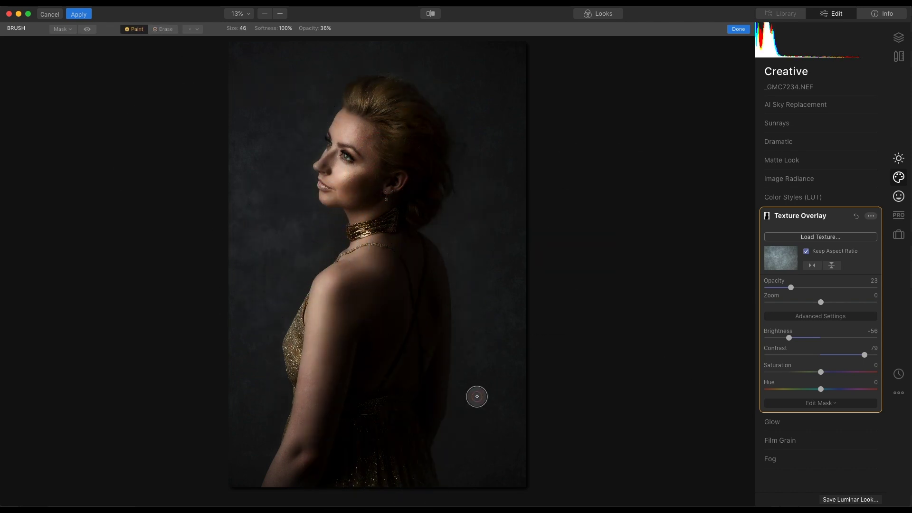
pyautogui.press('[')
pyautogui.press('[')
# Finish the texture mask and deepen the Vignette Amount from -44 to -67.
pyautogui.click(827, 402)
pyautogui.click(898, 158)
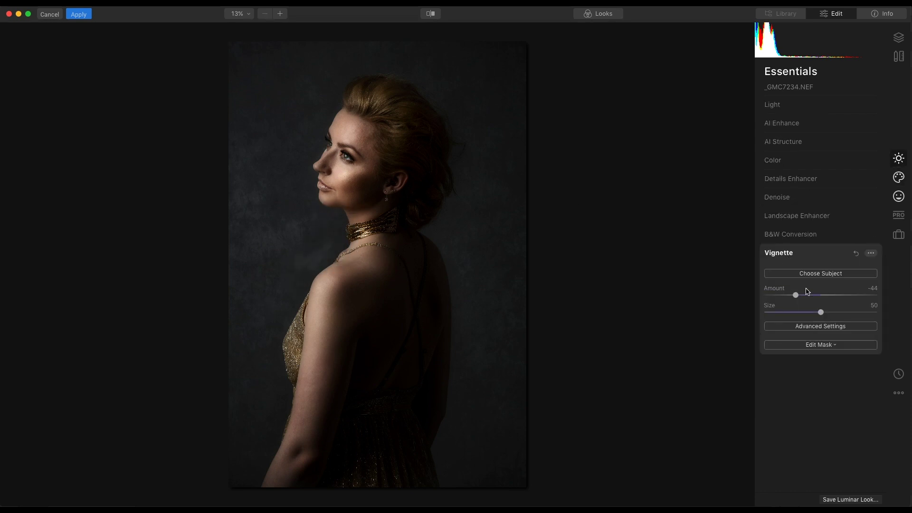
pyautogui.moveTo(797, 295); pyautogui.dragTo(784, 295)
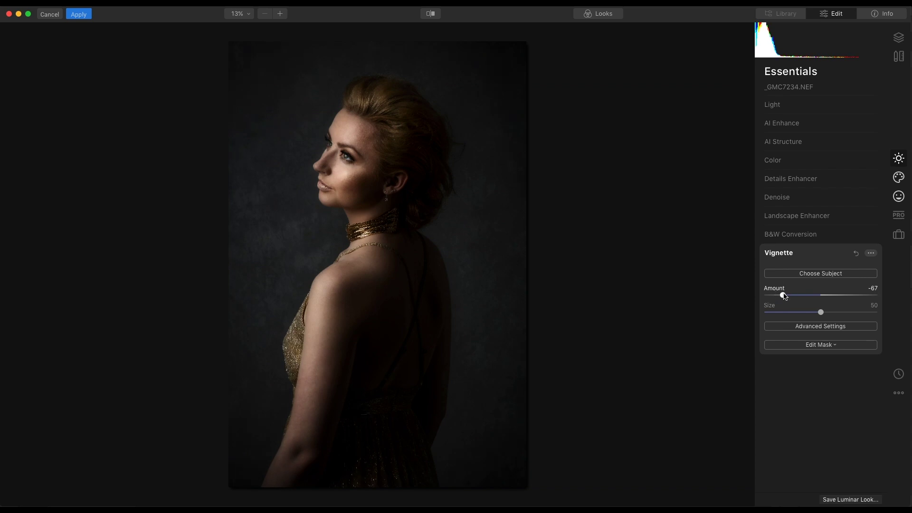